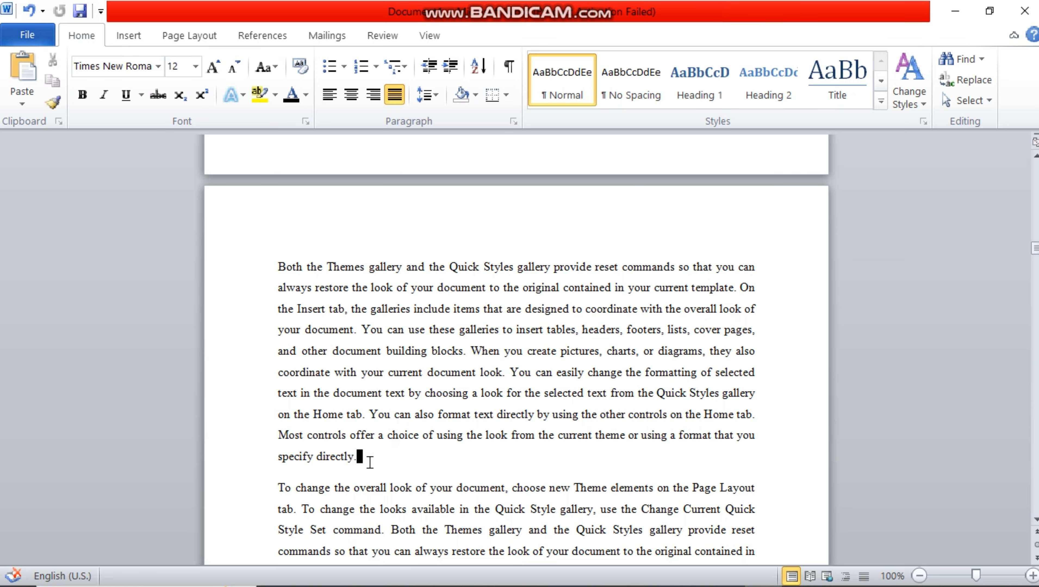
Insert a table with three columns and four rows on a new line below the paragraph ending "specify directly."
{"action": "key", "text": "Return"}
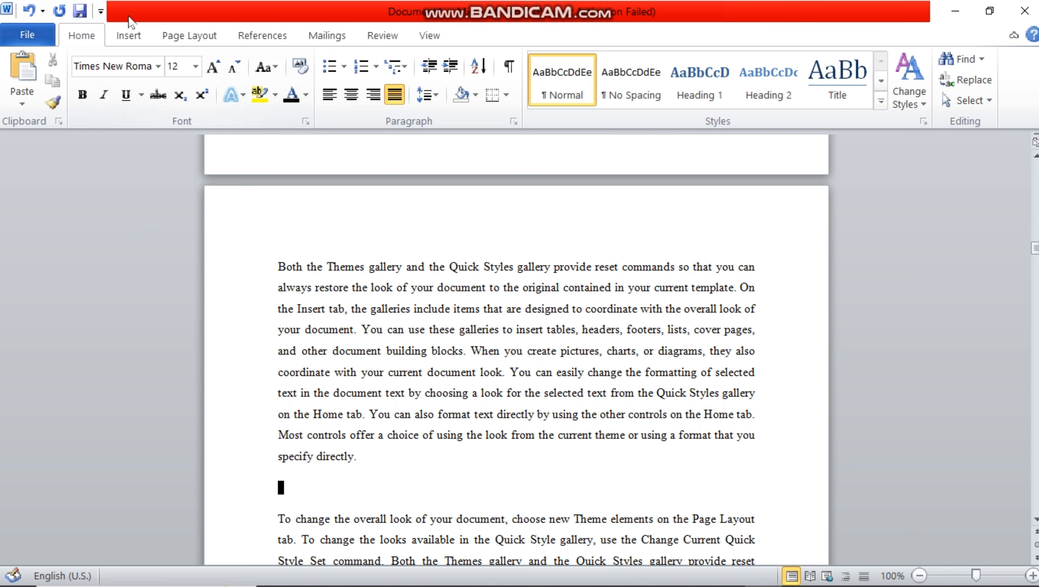
{"action": "left_click", "coordinate": [130, 32]}
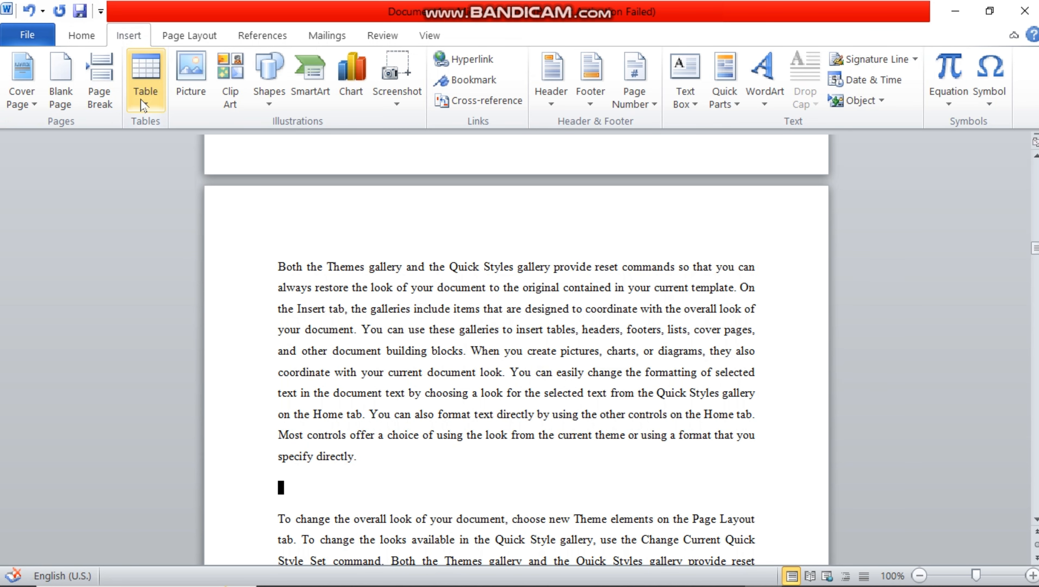
{"action": "left_click", "coordinate": [148, 105]}
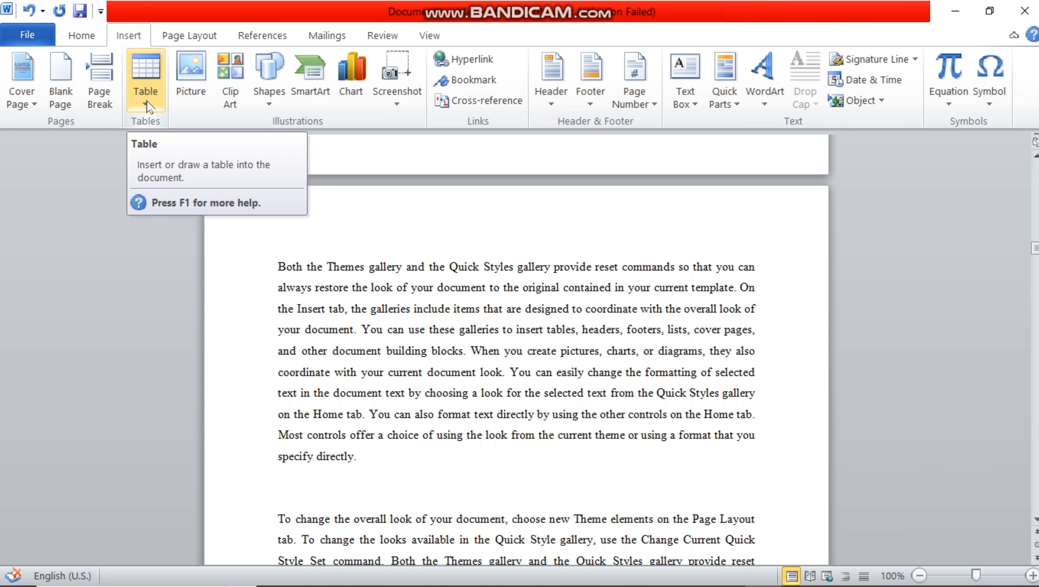
{"action": "left_click", "coordinate": [147, 103]}
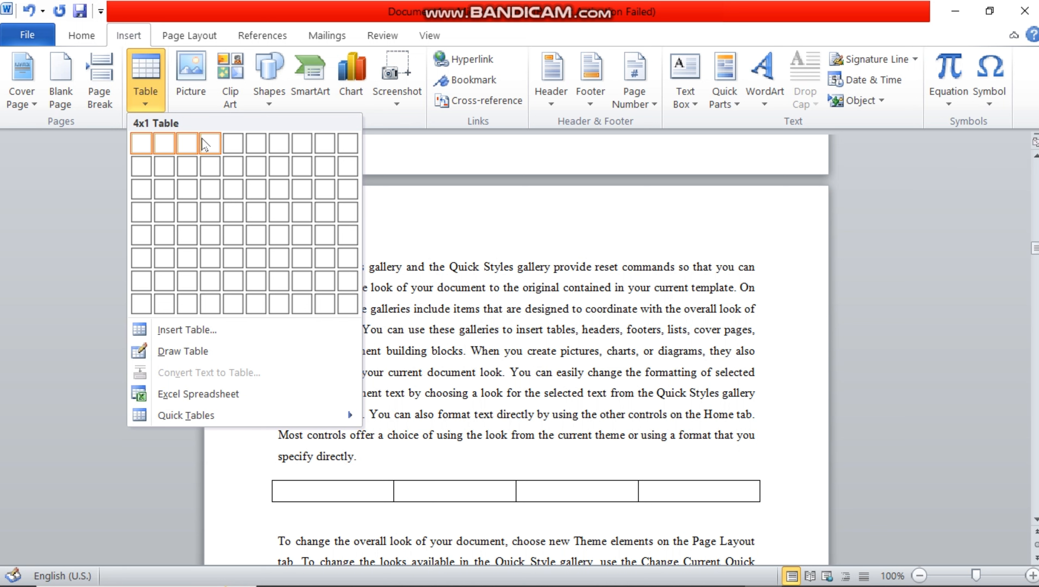
{"action": "left_click", "coordinate": [182, 208]}
{"action": "left_click", "coordinate": [358, 413]}
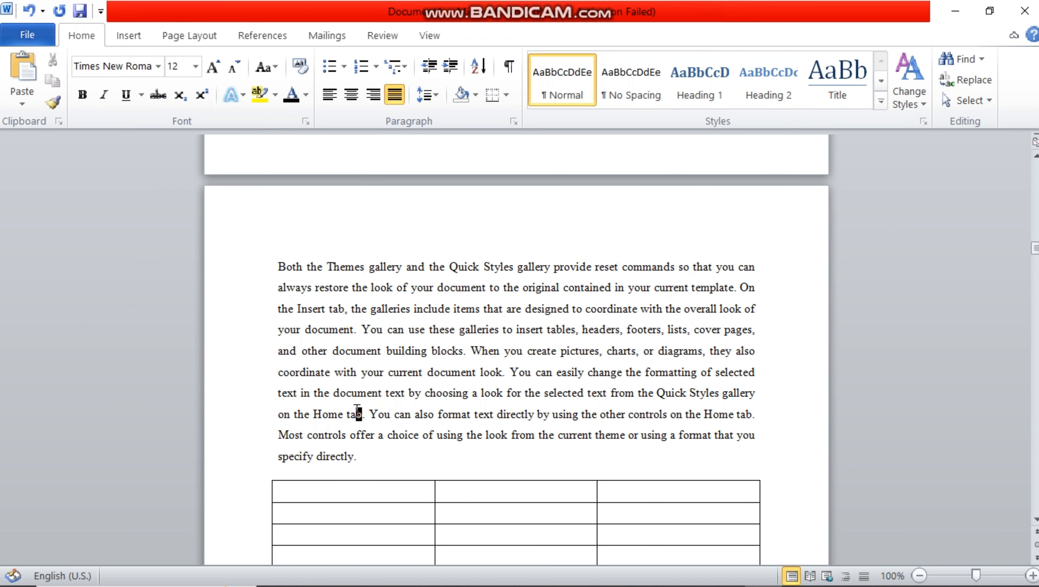
{"action": "mouse_move", "coordinate": [621, 581]}
{"action": "left_click", "coordinate": [658, 573]}
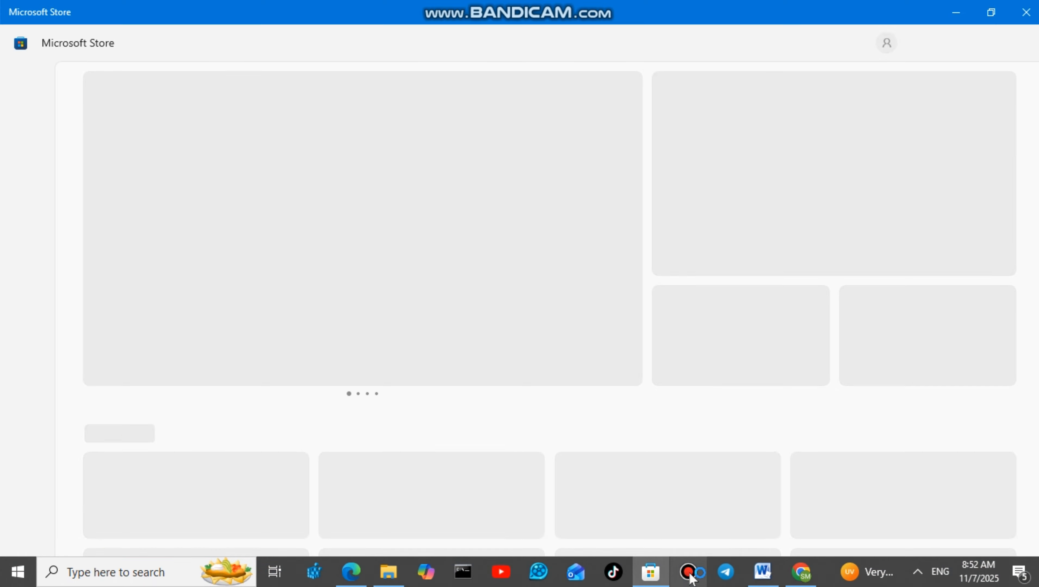
{"action": "key", "text": "alt+Tab"}
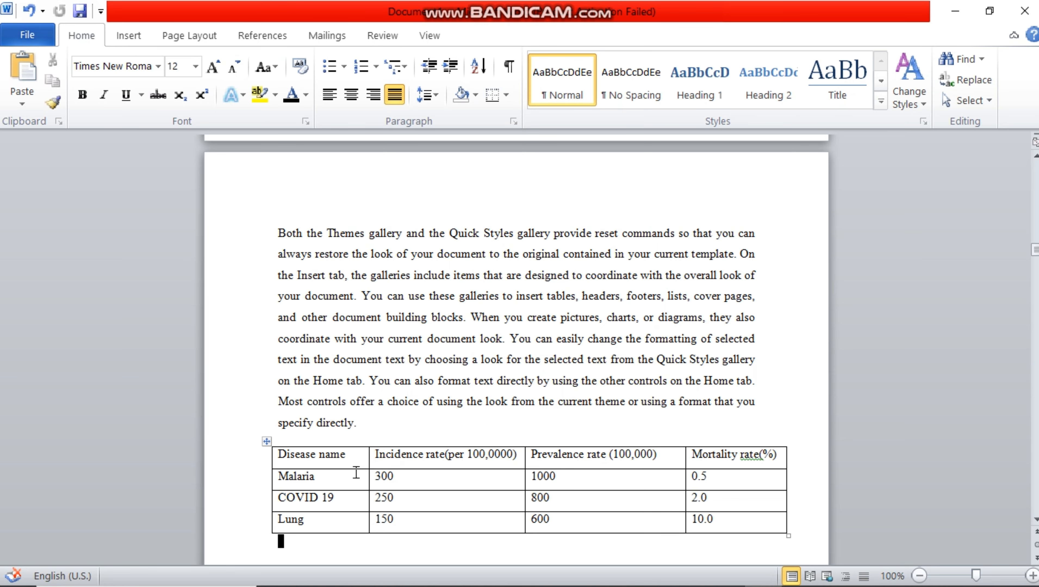
Insert the caption "Table 1 disease overview" above the disease rates table, using the Table label
{"action": "right_click", "coordinate": [267, 447]}
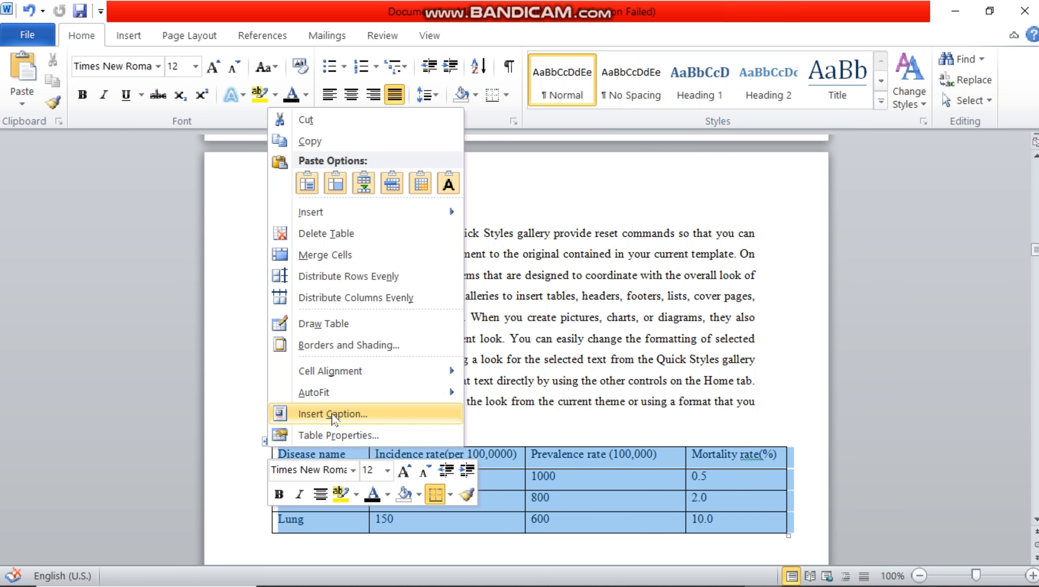
{"action": "mouse_move", "coordinate": [332, 402]}
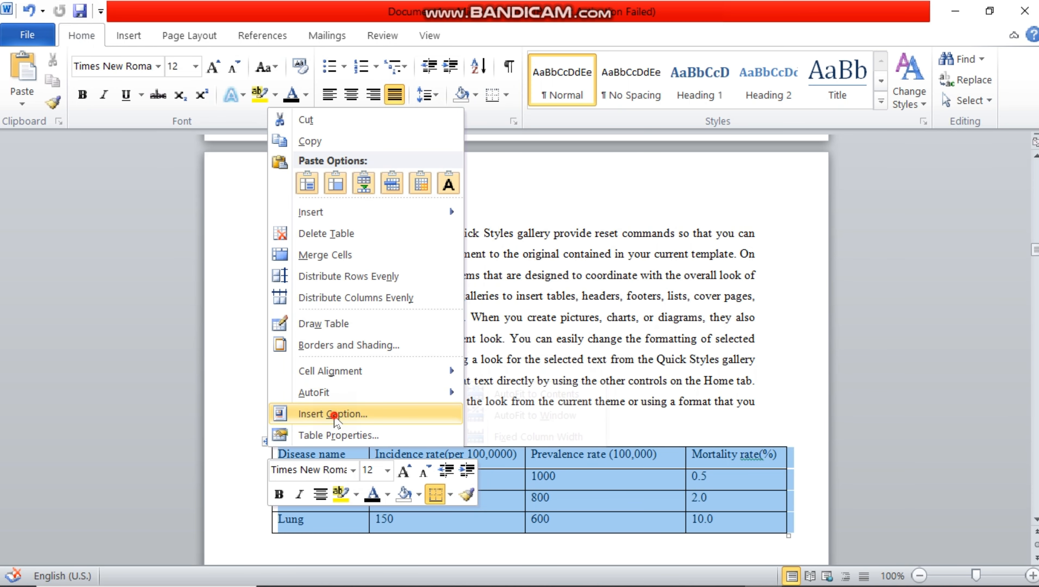
{"action": "left_click", "coordinate": [334, 415]}
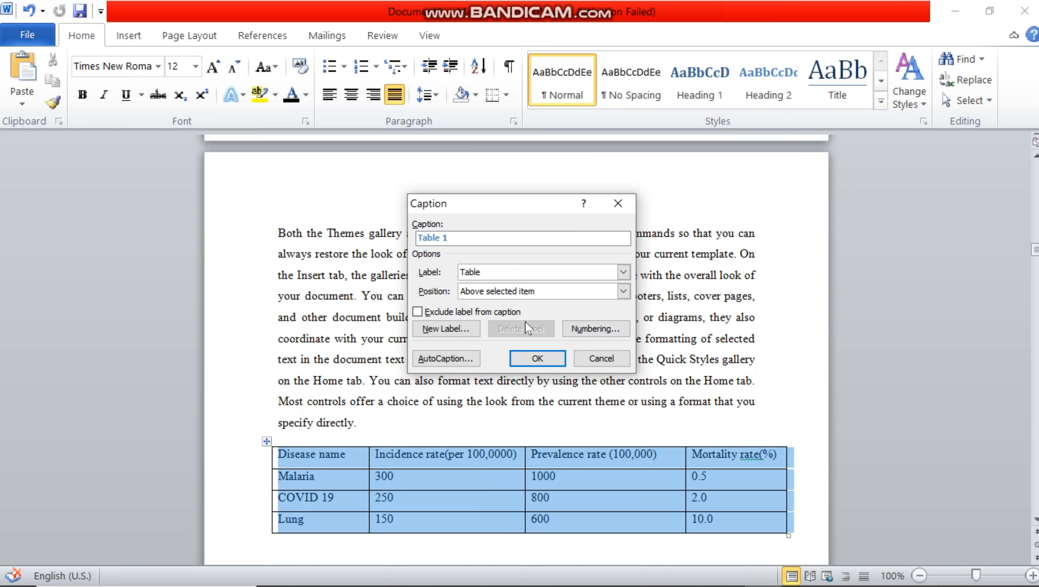
{"action": "type", "text": "disease overview"}
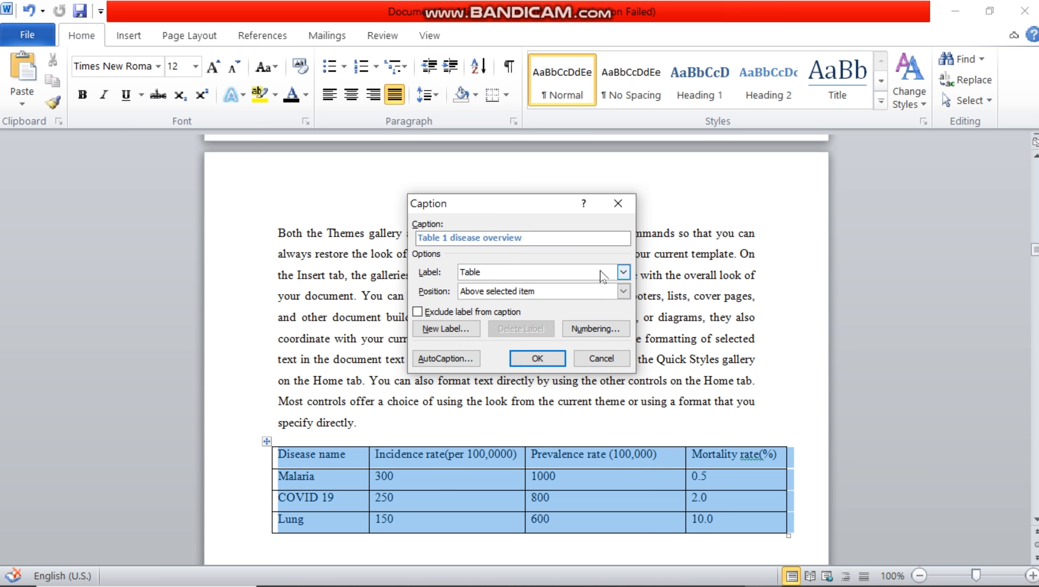
{"action": "left_click", "coordinate": [623, 272]}
{"action": "left_click", "coordinate": [623, 273]}
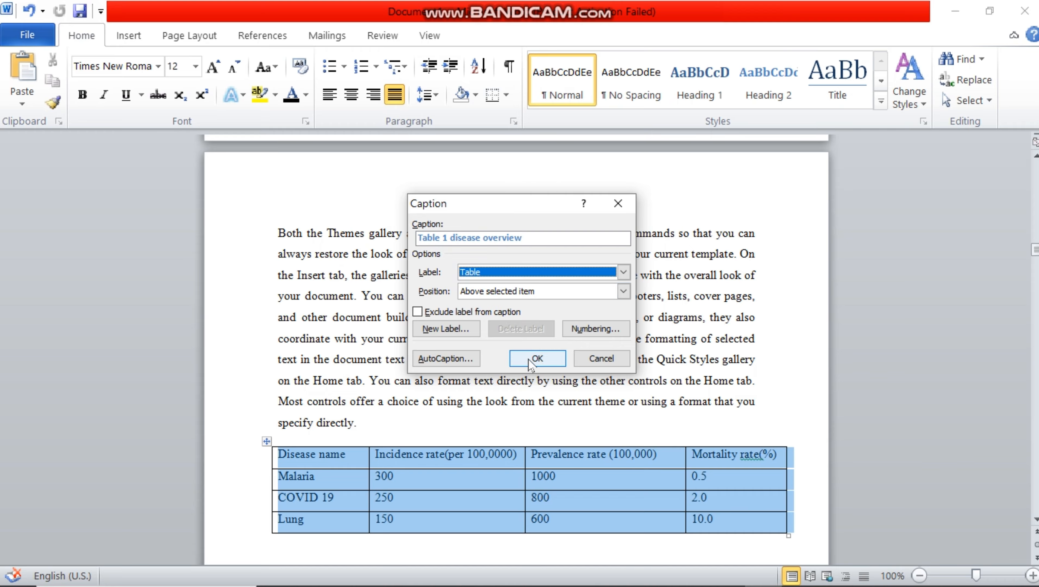
{"action": "left_click", "coordinate": [538, 358]}
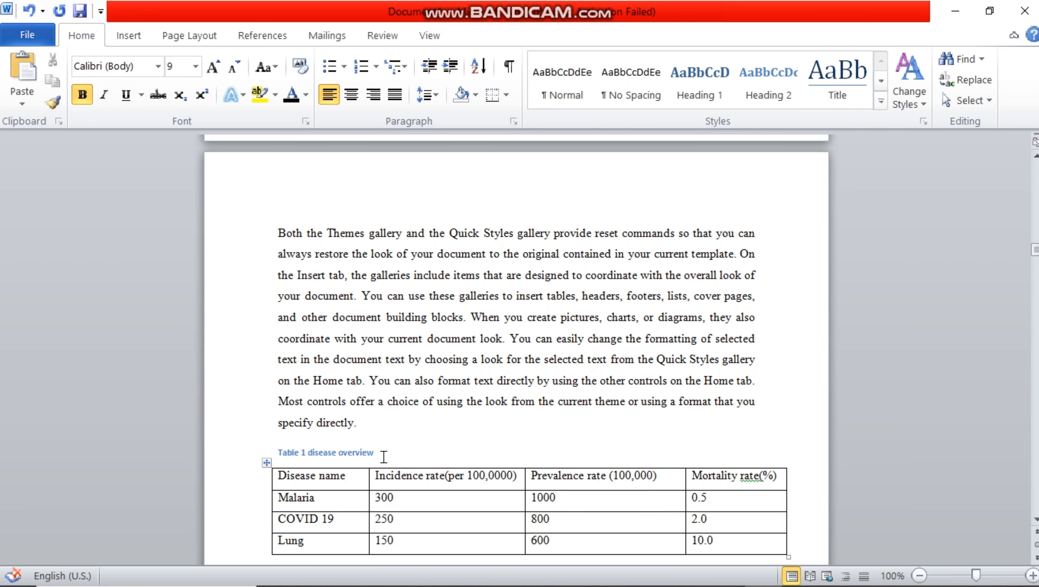
Set the "Table 1 disease overview" caption in Times New Roman at size 12
{"action": "left_click_drag", "start_coordinate": [383, 457], "coordinate": [271, 453]}
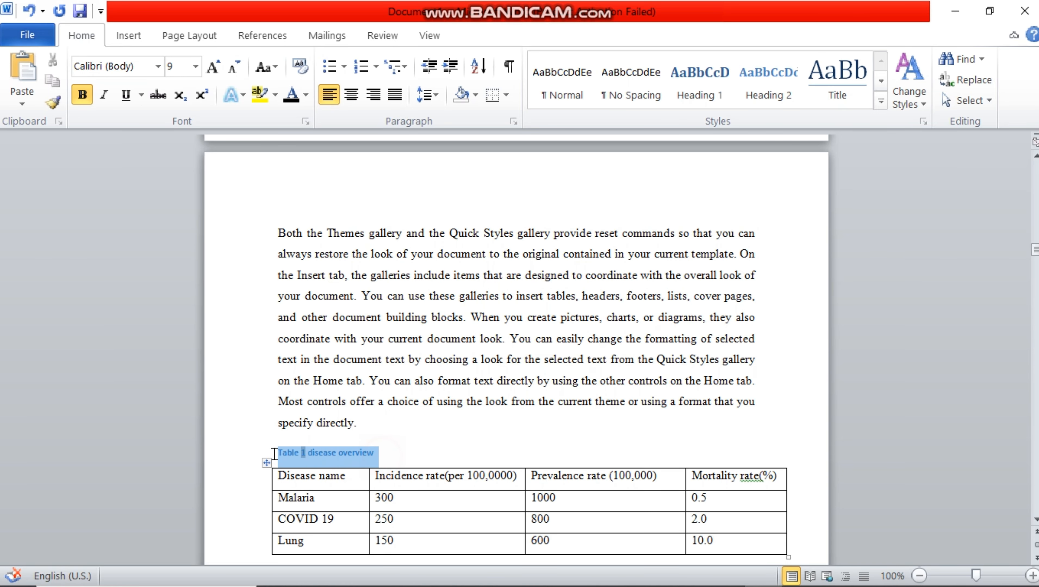
{"action": "left_click", "coordinate": [158, 67]}
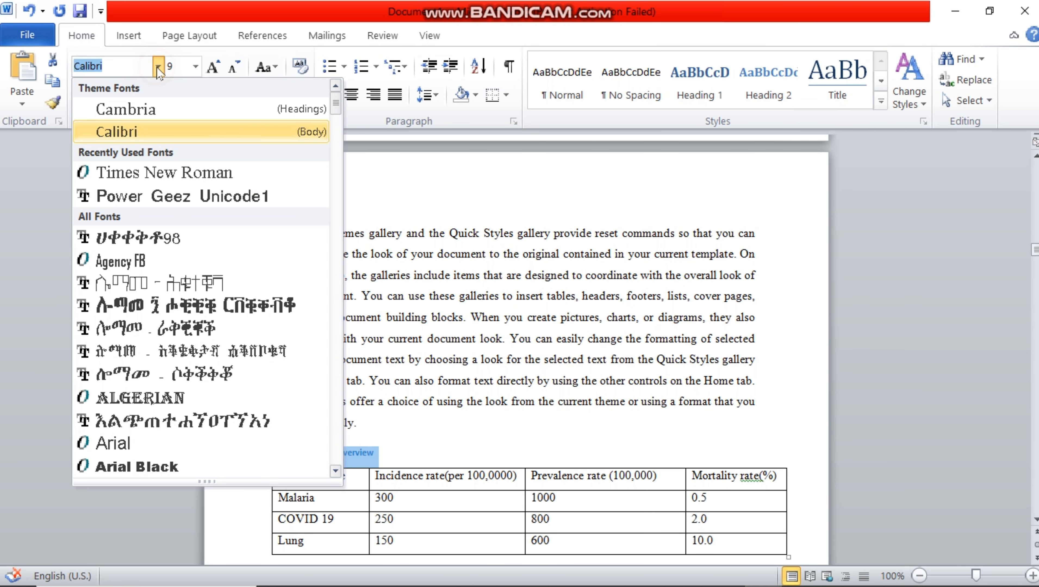
{"action": "left_click", "coordinate": [148, 174]}
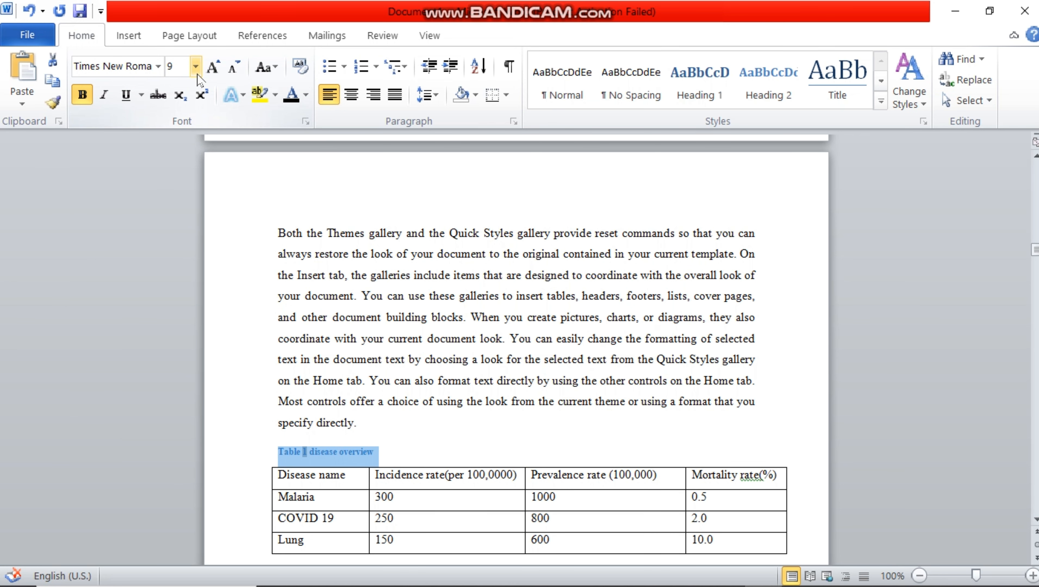
{"action": "left_click", "coordinate": [196, 67]}
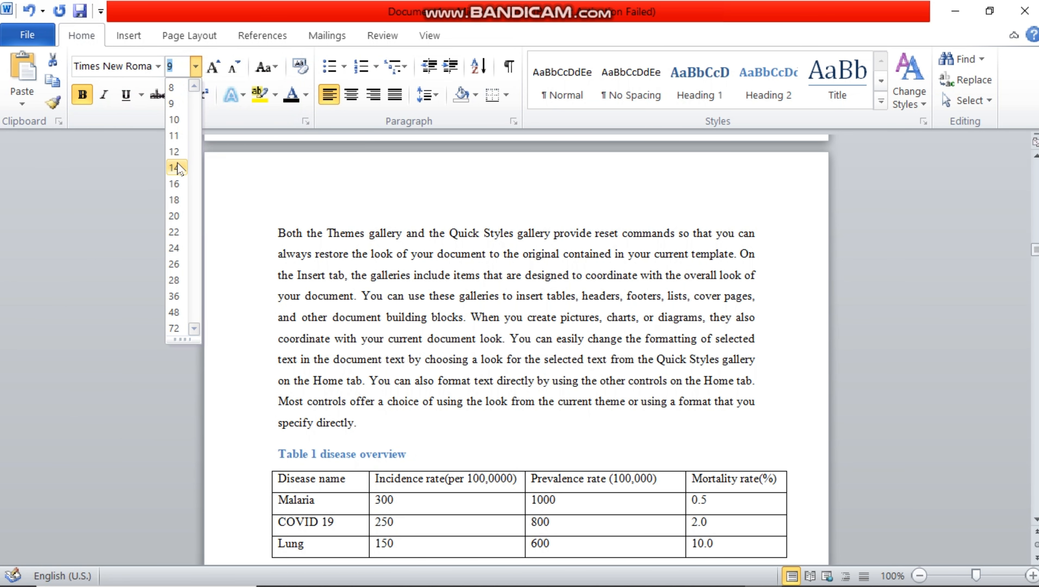
{"action": "left_click", "coordinate": [175, 152]}
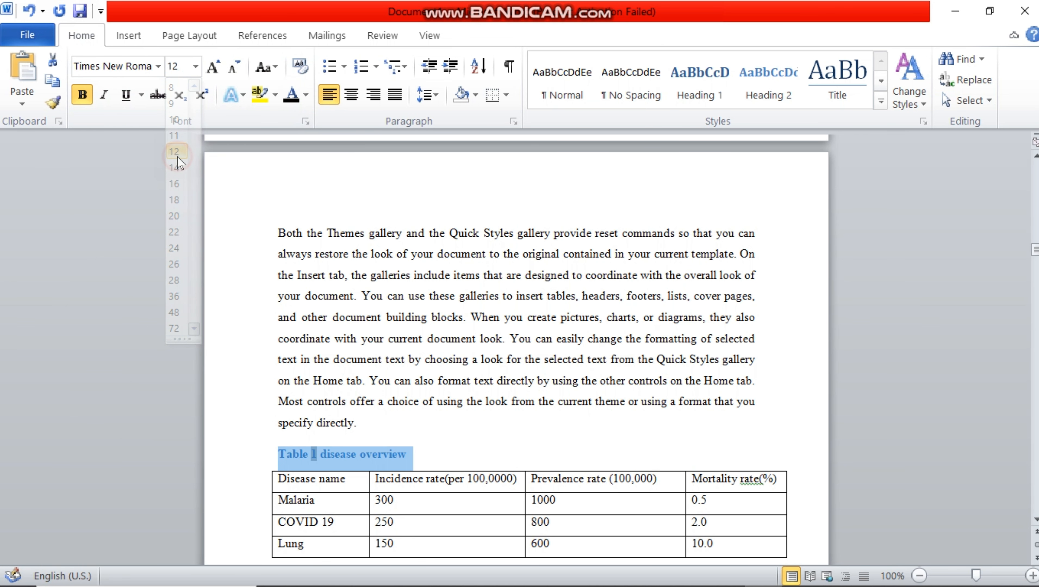
Change the font color of the "Table 1 disease overview" caption to black
{"action": "left_click", "coordinate": [292, 96]}
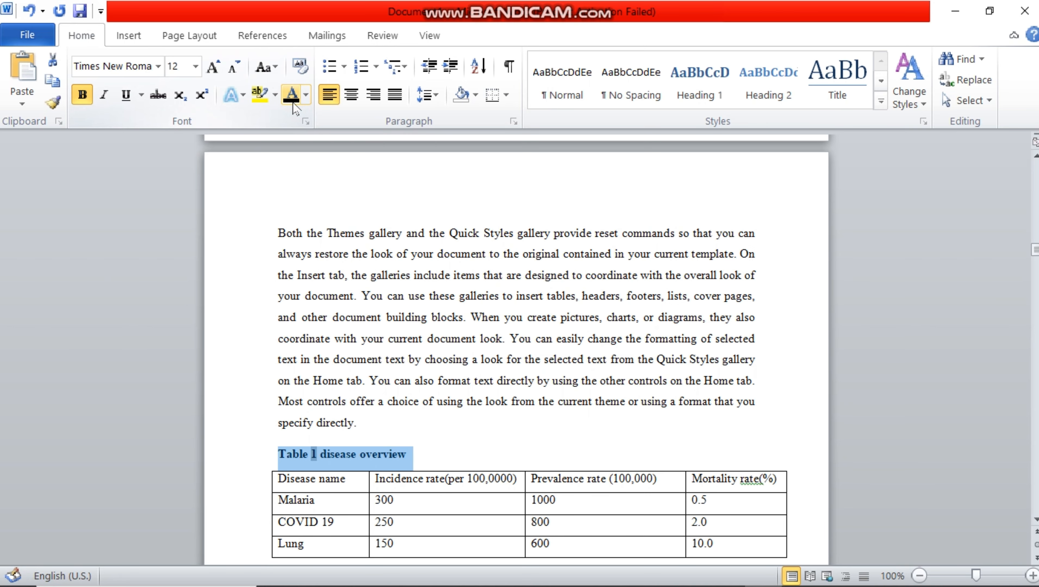
{"action": "left_click", "coordinate": [306, 96]}
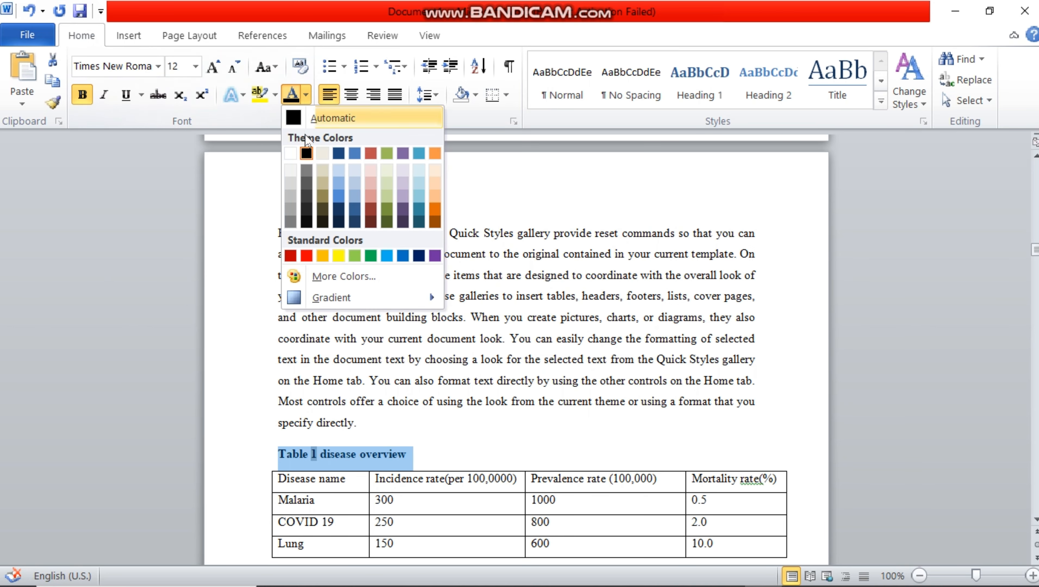
{"action": "left_click", "coordinate": [305, 155]}
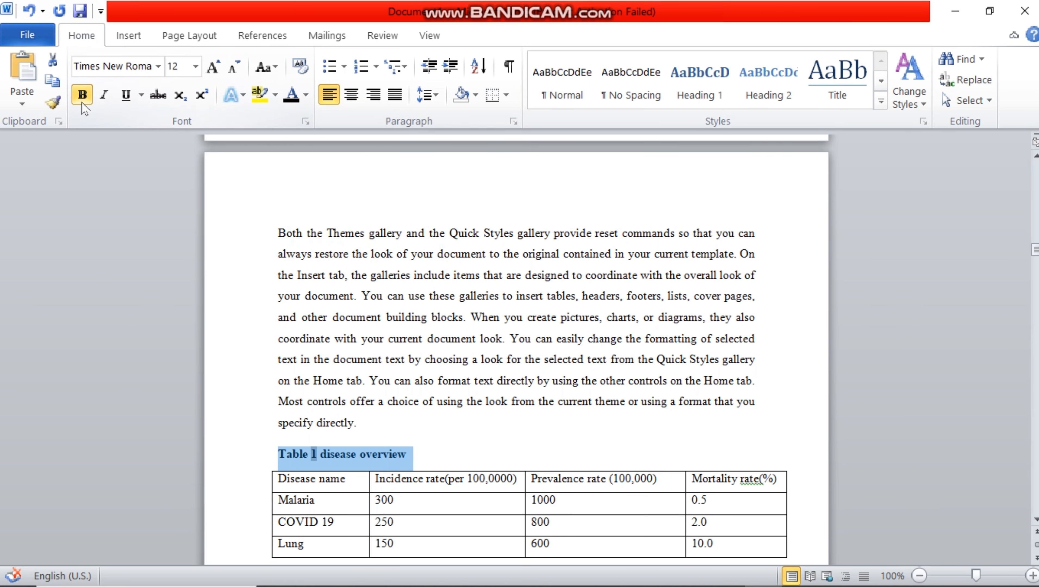
{"action": "left_click", "coordinate": [334, 402]}
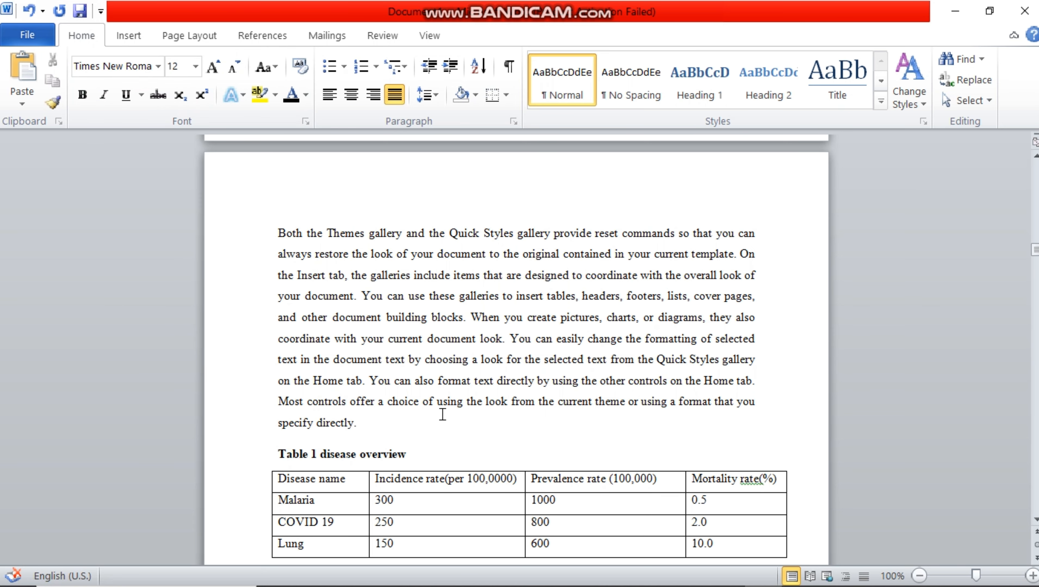
Insert a 4x4 table on a new line below the paragraph ending "Theme elements on the Page Layout tab."
{"action": "key", "text": "Down"}
{"action": "key", "text": "Down"}
{"action": "key", "text": "Down"}
{"action": "key", "text": "Down"}
{"action": "key", "text": "Down"}
{"action": "key", "text": "Down"}
{"action": "key", "text": "Down"}
{"action": "key", "text": "Down"}
{"action": "key", "text": "Down"}
{"action": "key", "text": "Down"}
{"action": "key", "text": "Down"}
{"action": "key", "text": "Down"}
{"action": "key", "text": "Down"}
{"action": "key", "text": "Down"}
{"action": "key", "text": "Down"}
{"action": "key", "text": "Down"}
{"action": "key", "text": "Down"}
{"action": "key", "text": "Down"}
{"action": "key", "text": "Down"}
{"action": "key", "text": "Down"}
{"action": "key", "text": "Down"}
{"action": "key", "text": "Down"}
{"action": "key", "text": "Down"}
{"action": "key", "text": "Down"}
{"action": "key", "text": "Down"}
{"action": "key", "text": "Down"}
{"action": "key", "text": "Down"}
{"action": "key", "text": "Down"}
{"action": "key", "text": "Down"}
{"action": "key", "text": "Down"}
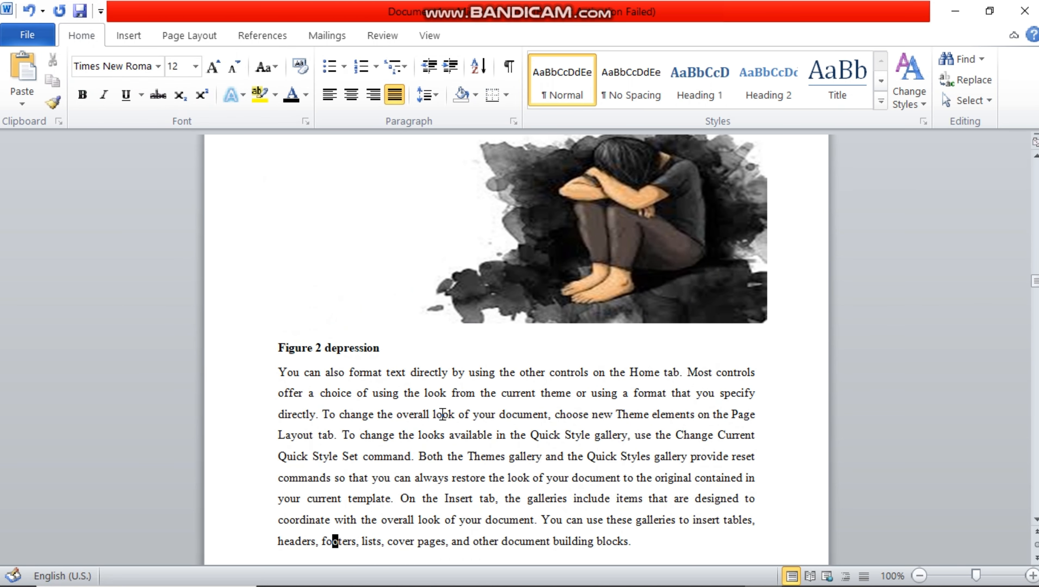
{"action": "key", "text": "Down"}
{"action": "key", "text": "Down"}
{"action": "key", "text": "Down"}
{"action": "key", "text": "Down"}
{"action": "key", "text": "Down"}
{"action": "key", "text": "Down"}
{"action": "key", "text": "Down"}
{"action": "key", "text": "Down"}
{"action": "key", "text": "Down"}
{"action": "key", "text": "Down"}
{"action": "key", "text": "Down"}
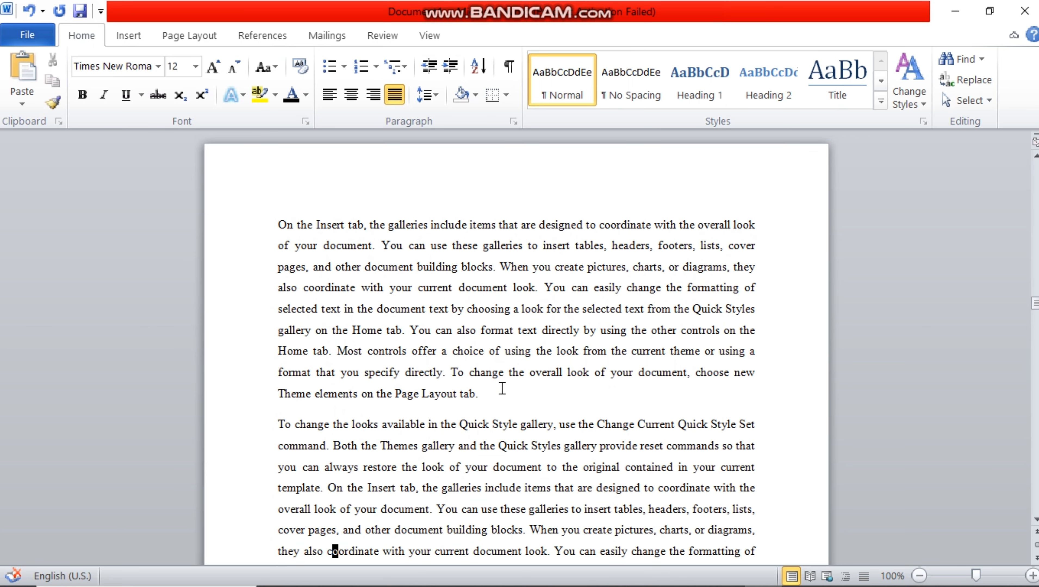
{"action": "left_click", "coordinate": [500, 392]}
{"action": "key", "text": "Return"}
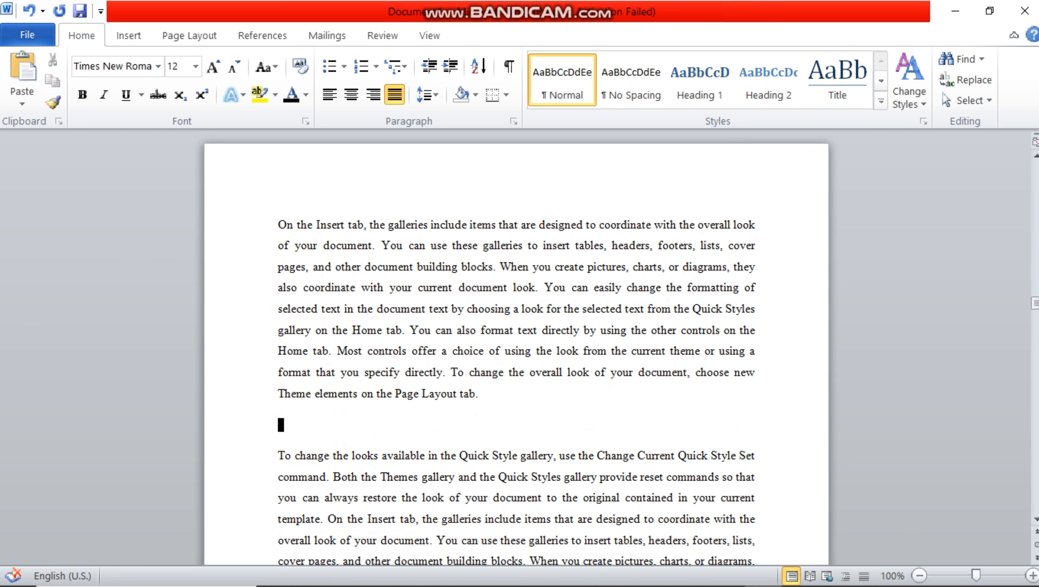
{"action": "left_click", "coordinate": [129, 36]}
{"action": "left_click", "coordinate": [146, 105]}
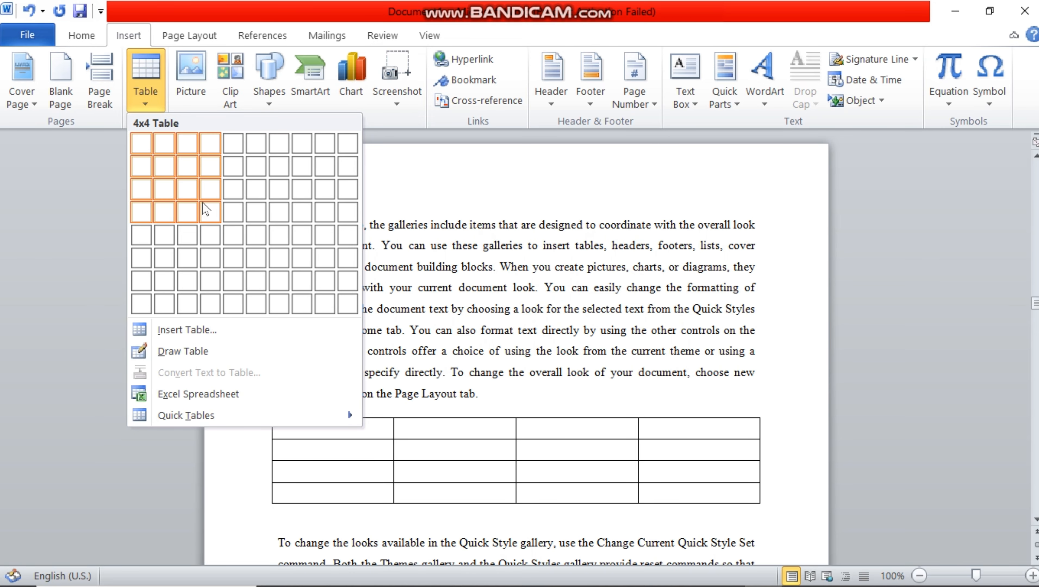
{"action": "left_click", "coordinate": [206, 209]}
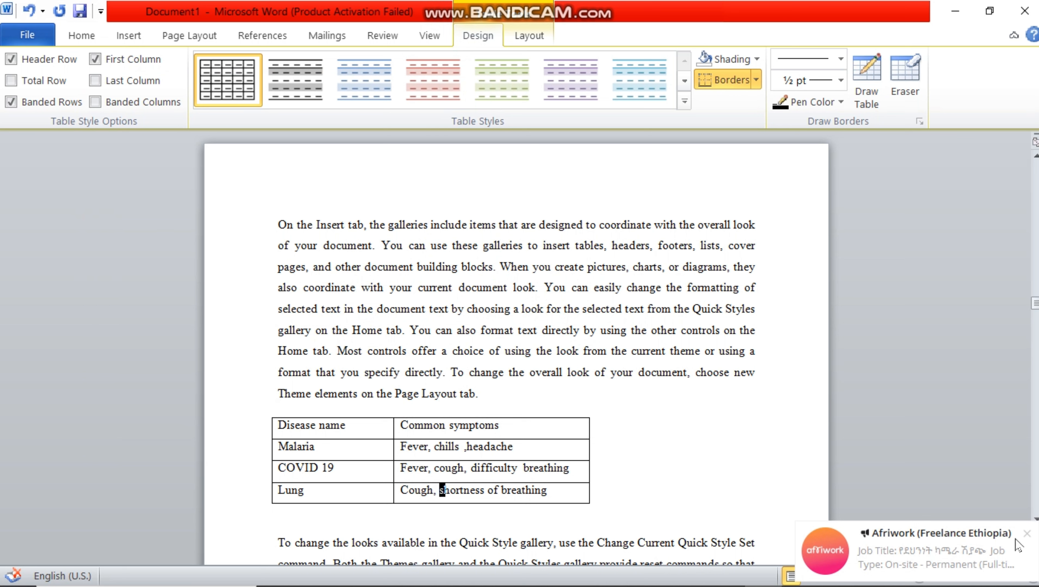
{"action": "left_click", "coordinate": [1027, 536]}
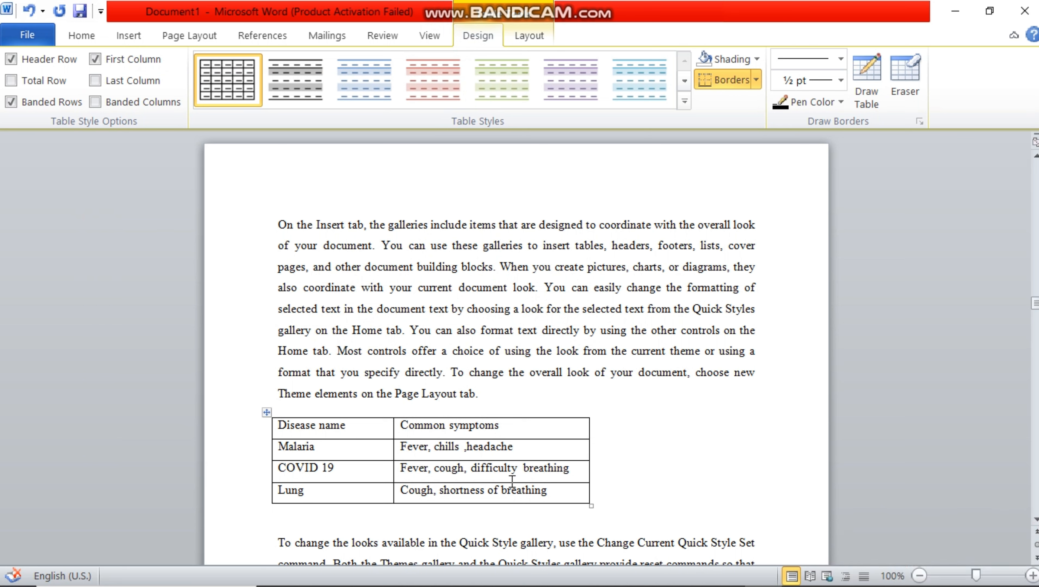
{"action": "left_click_drag", "start_coordinate": [361, 451], "coordinate": [299, 454]}
{"action": "left_click", "coordinate": [362, 499]}
{"action": "left_click", "coordinate": [338, 352]}
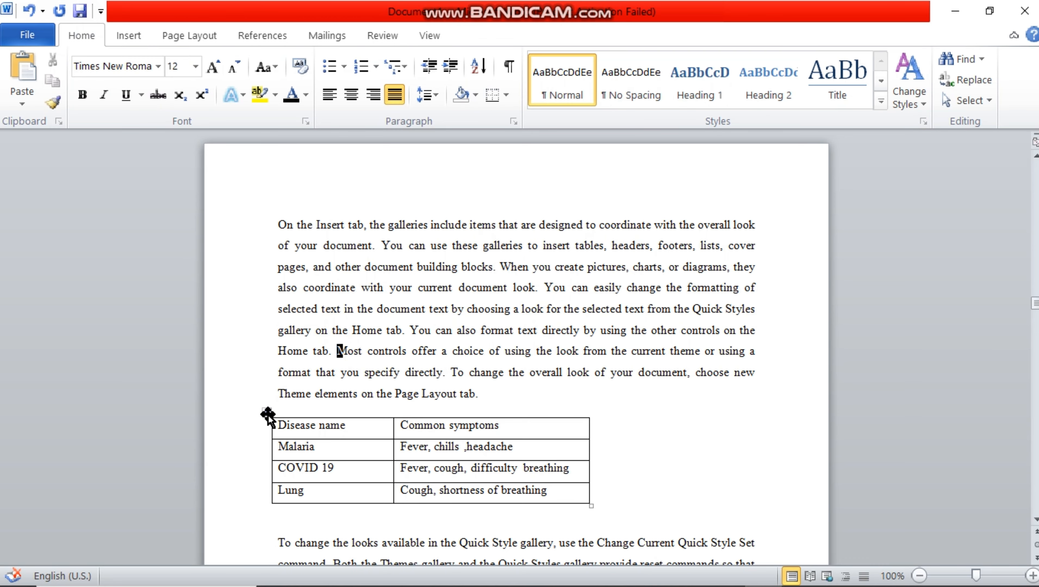
Insert the caption "Table 2 symptoms of disease" above the common symptoms table
{"action": "left_click", "coordinate": [267, 413]}
{"action": "right_click", "coordinate": [268, 414]}
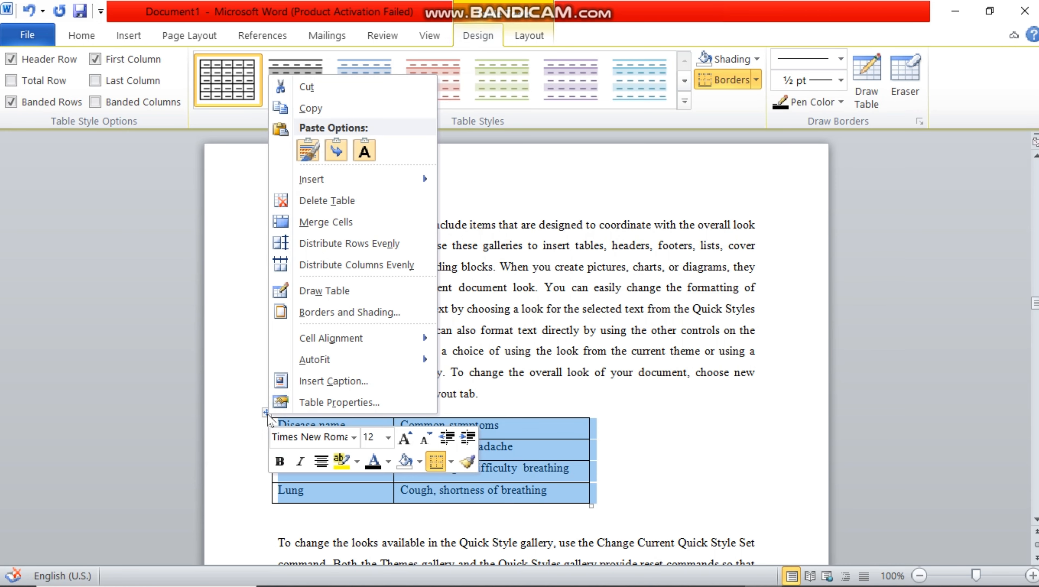
{"action": "left_click", "coordinate": [268, 414]}
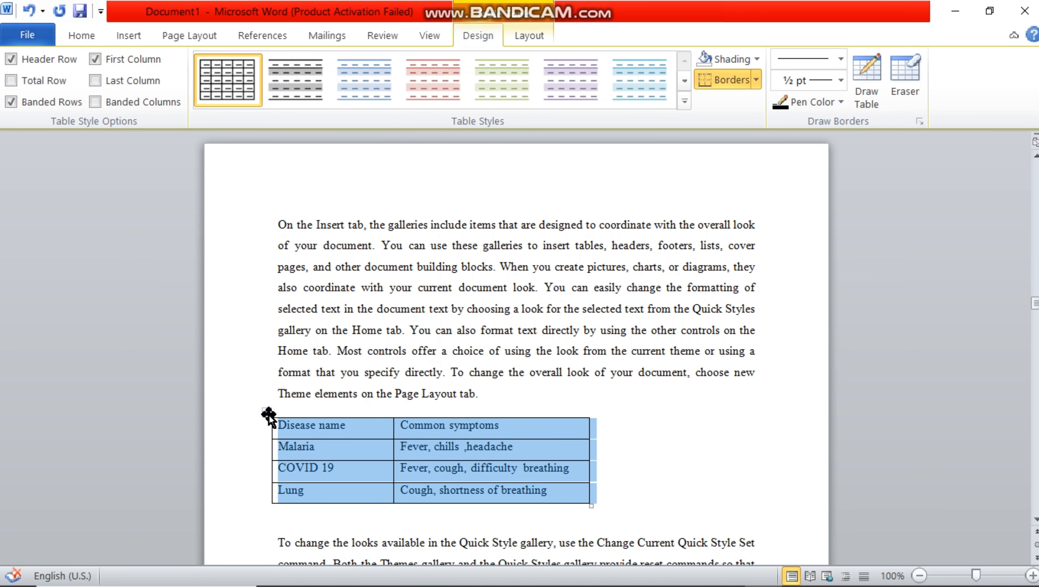
{"action": "right_click", "coordinate": [268, 415]}
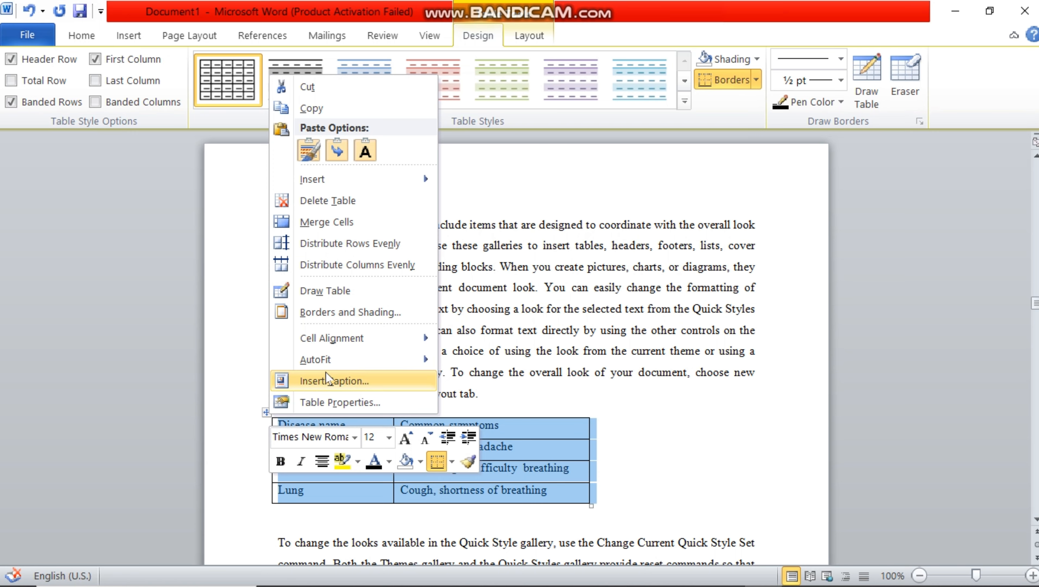
{"action": "left_click", "coordinate": [332, 381]}
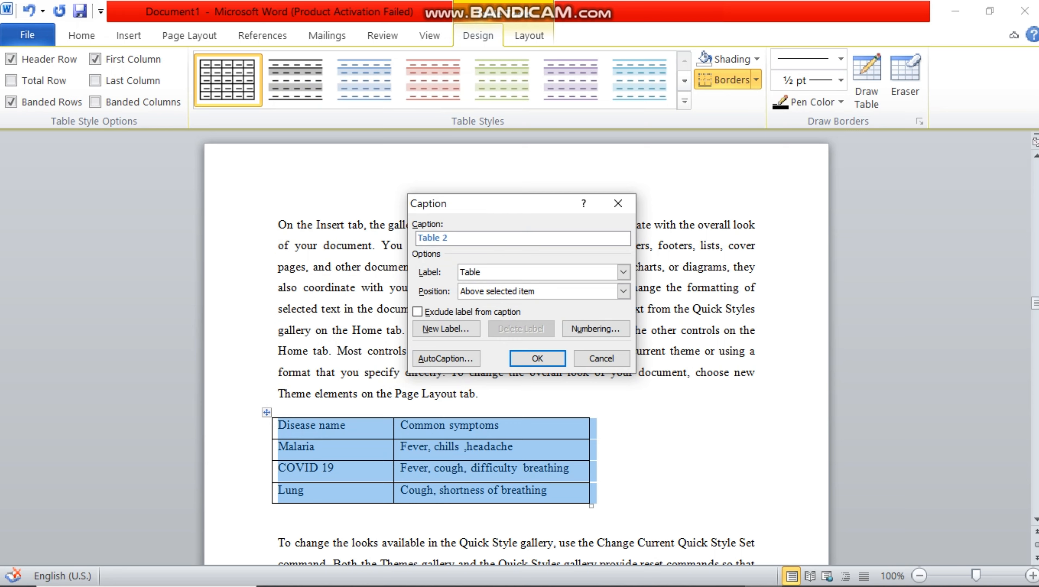
{"action": "type", "text": "ymptoms of disease"}
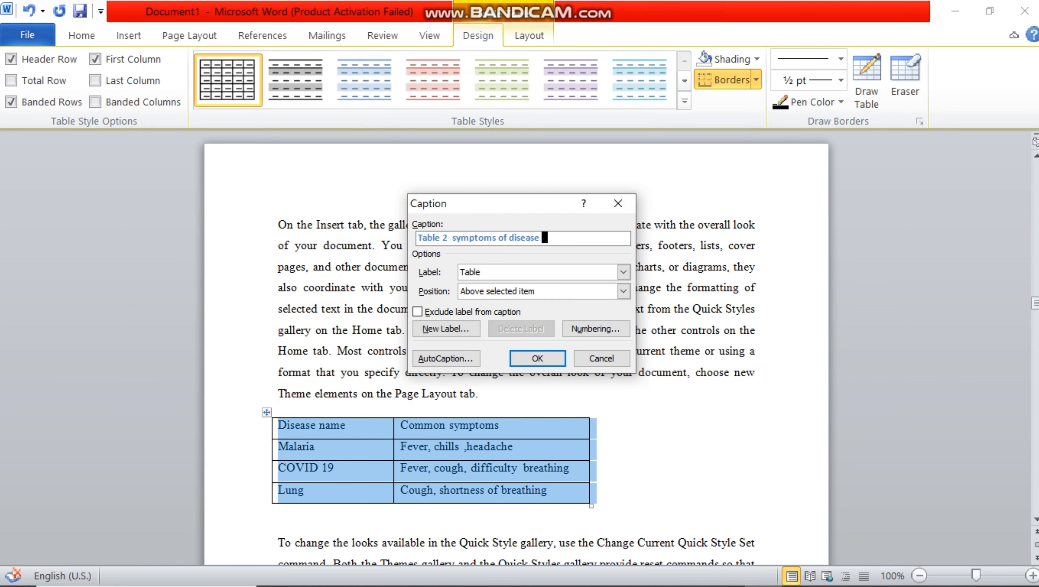
{"action": "left_click", "coordinate": [527, 358]}
{"action": "left_click_drag", "start_coordinate": [525, 358], "coordinate": [316, 431]}
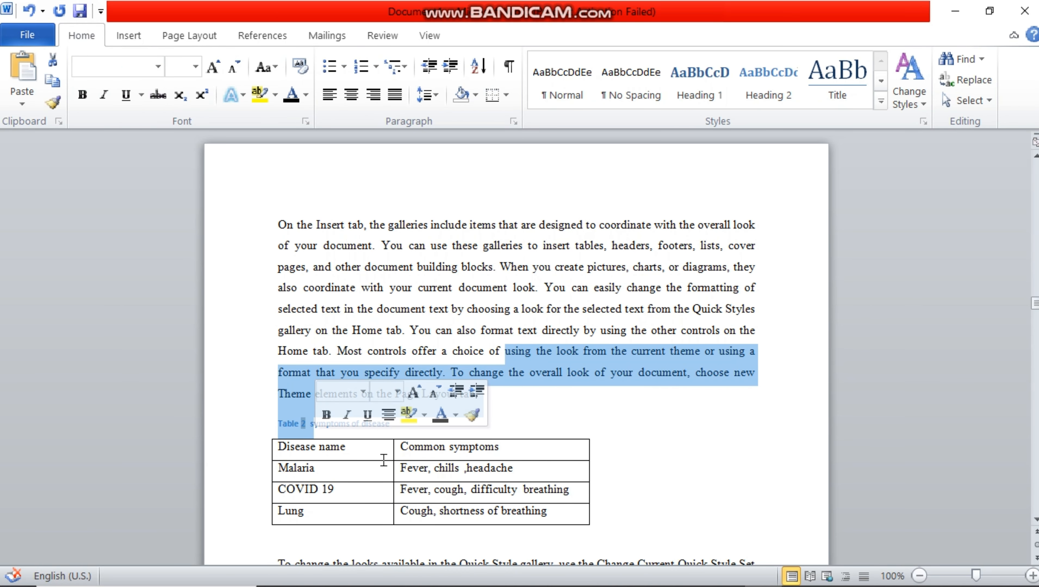
Format the "Table 2 symptoms of disease" caption in Times New Roman, size 12, with black font color
{"action": "left_click", "coordinate": [378, 469]}
{"action": "left_click_drag", "start_coordinate": [395, 424], "coordinate": [260, 426]}
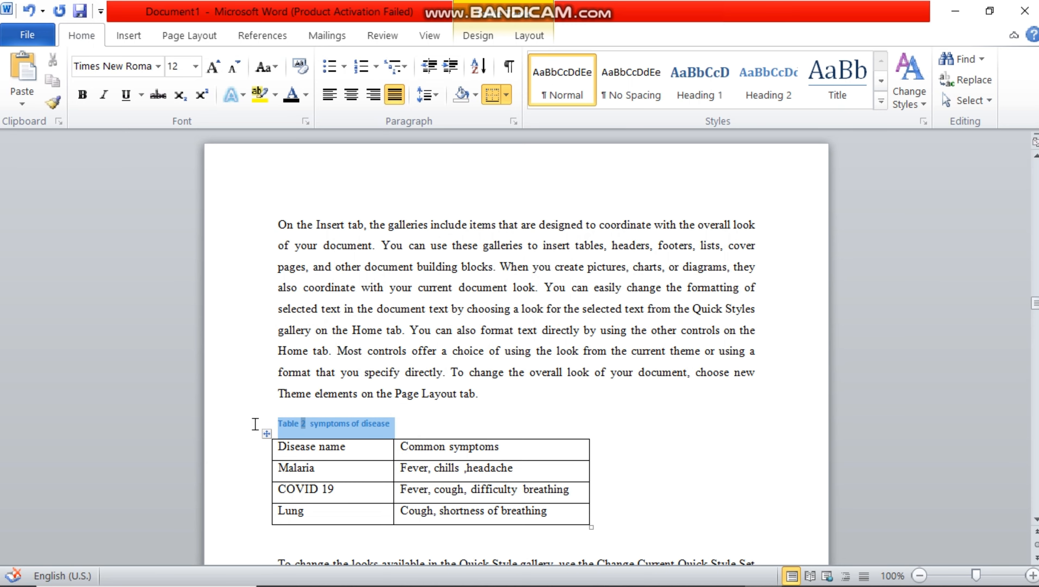
{"action": "left_click", "coordinate": [158, 67]}
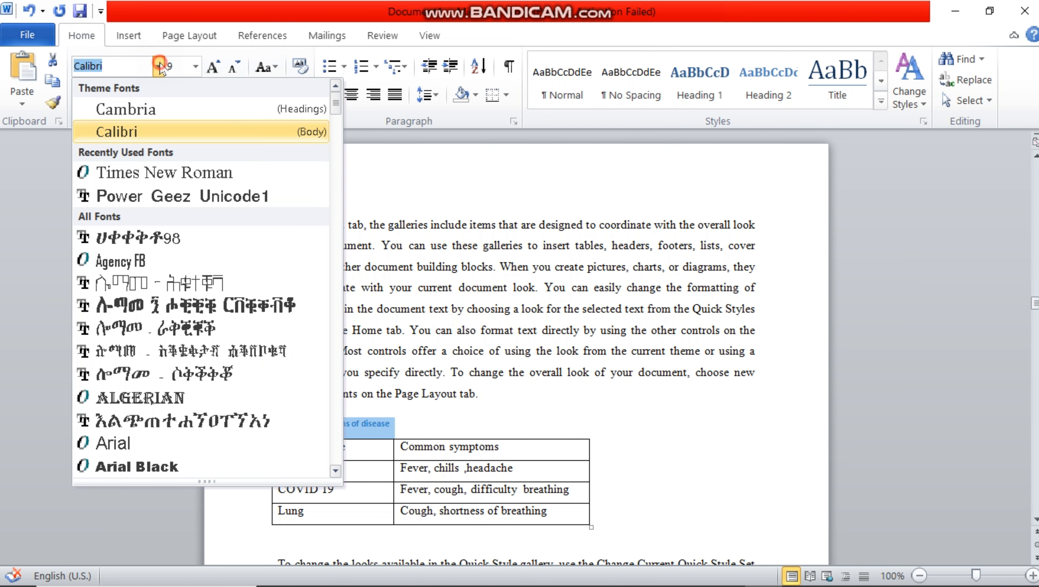
{"action": "left_click", "coordinate": [158, 172]}
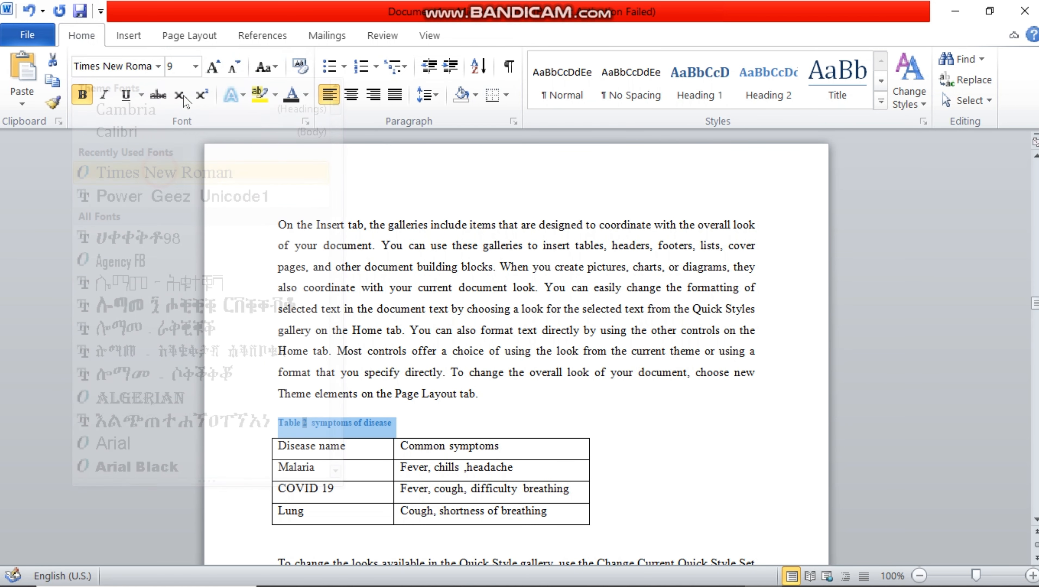
{"action": "left_click", "coordinate": [195, 69]}
{"action": "left_click", "coordinate": [174, 151]}
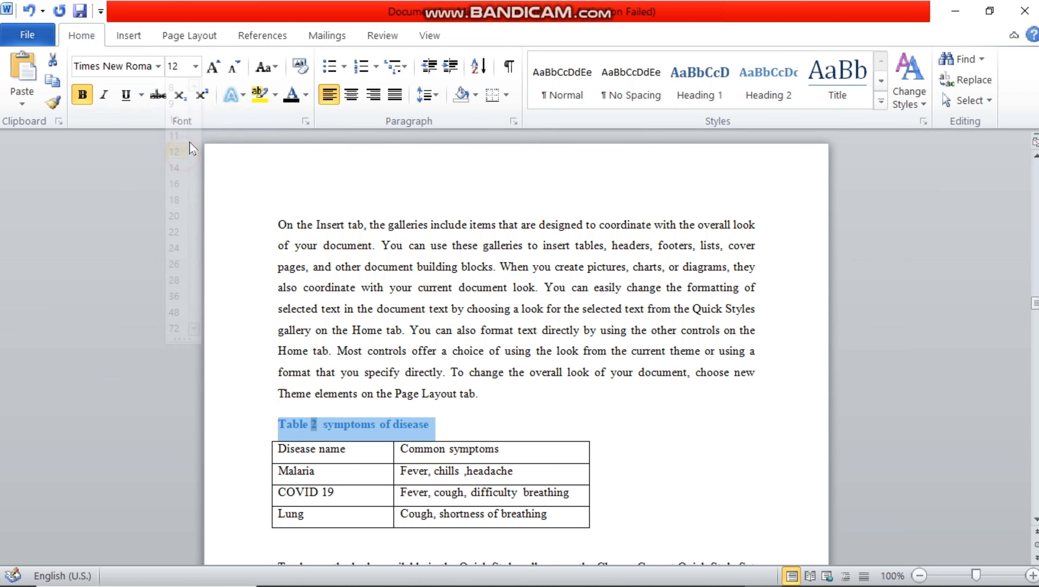
{"action": "left_click", "coordinate": [291, 95]}
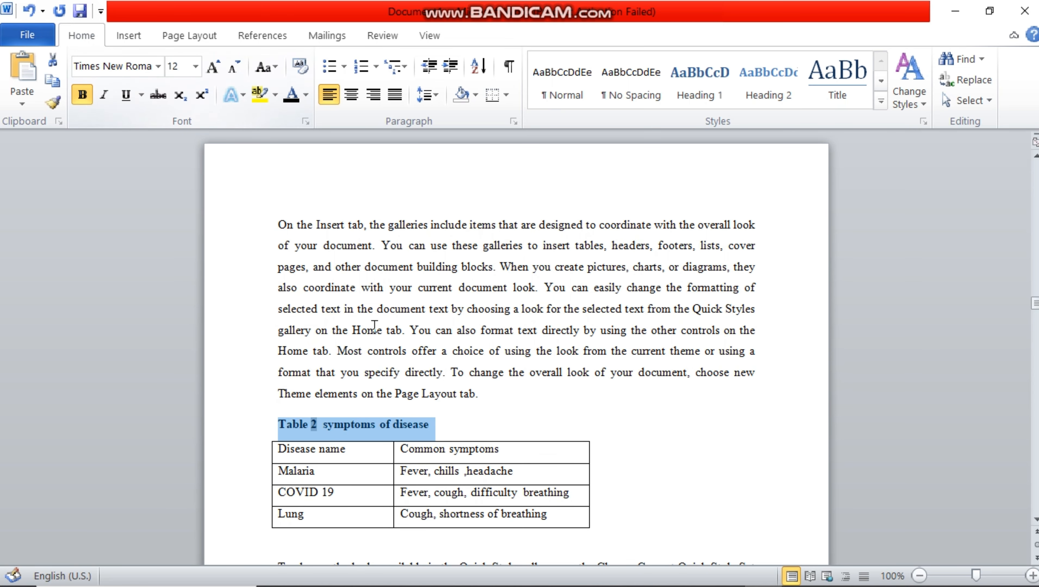
{"action": "left_click", "coordinate": [440, 389]}
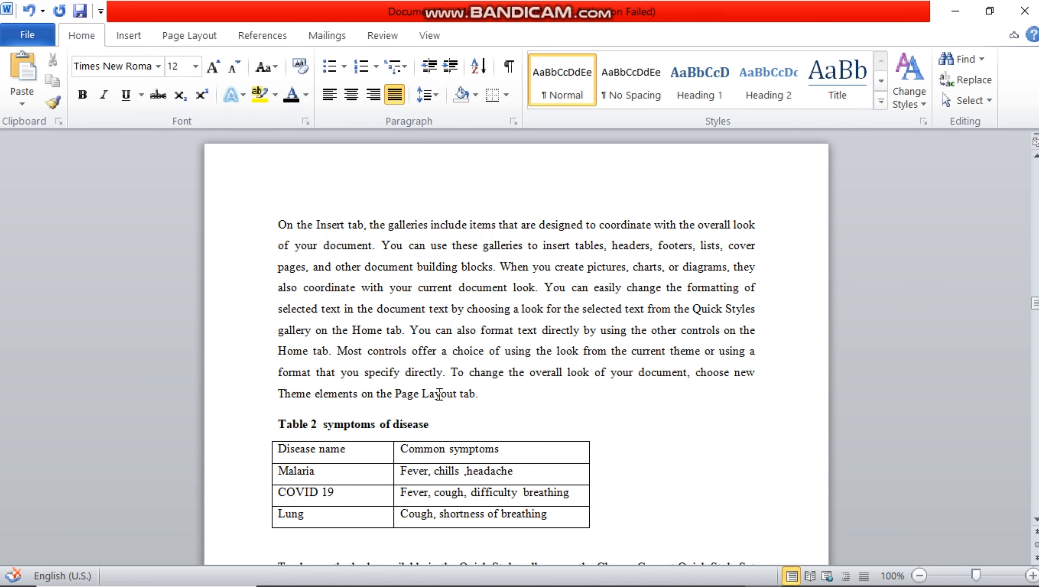
Insert a 3x3 table on a new line after the paragraph ending "contained in your current template", on the page following the Hiv test figure
{"action": "scroll", "coordinate": [440, 394], "scroll_direction": "down", "scroll_amount": 3}
{"action": "scroll", "coordinate": [440, 394], "scroll_direction": "down", "scroll_amount": 20}
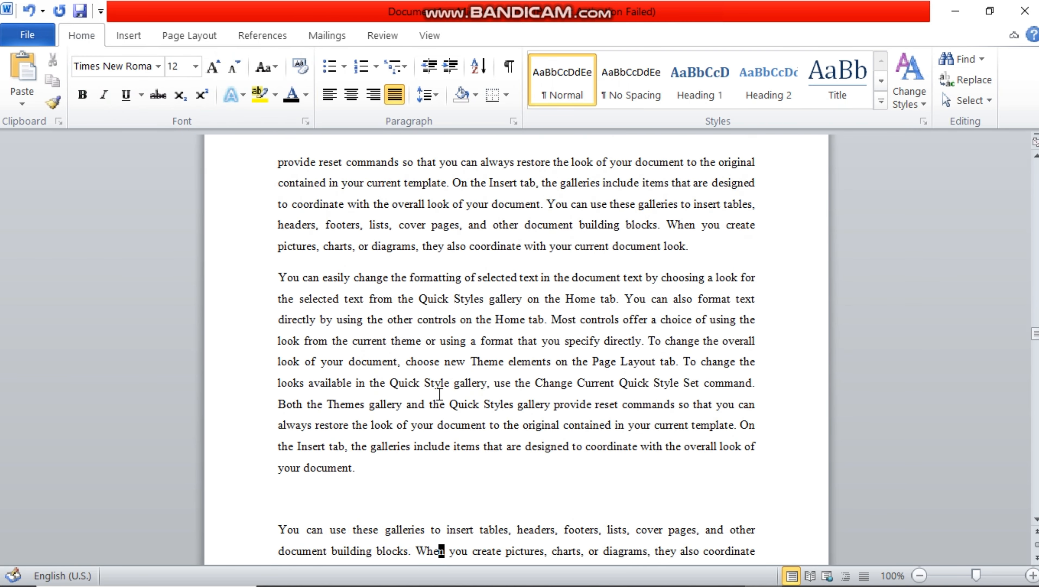
{"action": "scroll", "coordinate": [439, 394], "scroll_direction": "down", "scroll_amount": 6}
{"action": "left_click", "coordinate": [439, 394]}
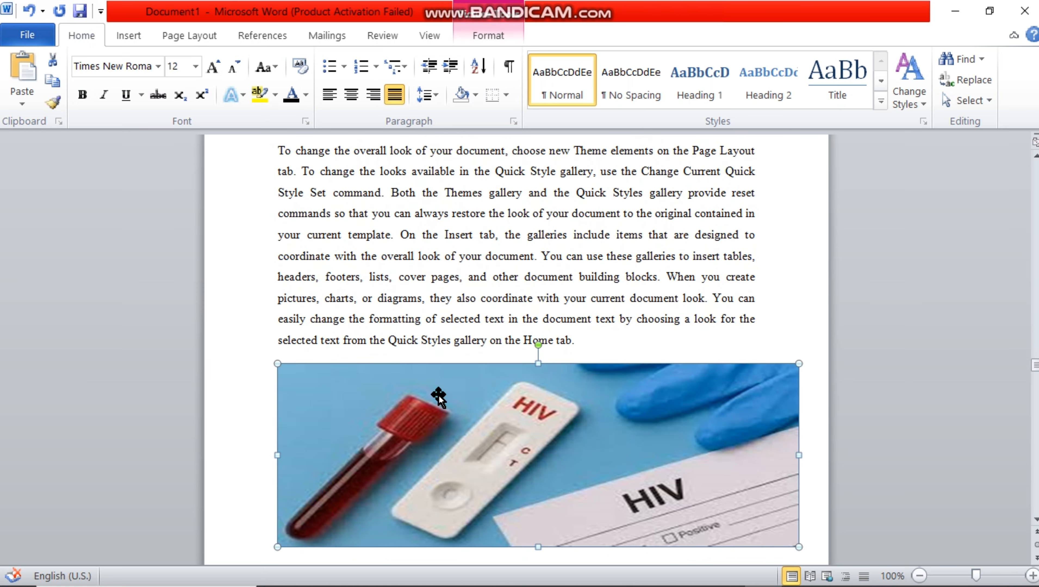
{"action": "key", "text": "Down"}
{"action": "key", "text": "Down"}
{"action": "key", "text": "Down"}
{"action": "key", "text": "Down"}
{"action": "key", "text": "Down"}
{"action": "key", "text": "Down"}
{"action": "key", "text": "Down"}
{"action": "key", "text": "Down"}
{"action": "key", "text": "Down"}
{"action": "key", "text": "Down"}
{"action": "key", "text": "Down"}
{"action": "key", "text": "Down"}
{"action": "key", "text": "Down"}
{"action": "key", "text": "Down"}
{"action": "key", "text": "Down"}
{"action": "key", "text": "Down"}
{"action": "key", "text": "Down"}
{"action": "key", "text": "Down"}
{"action": "key", "text": "Down"}
{"action": "key", "text": "Down"}
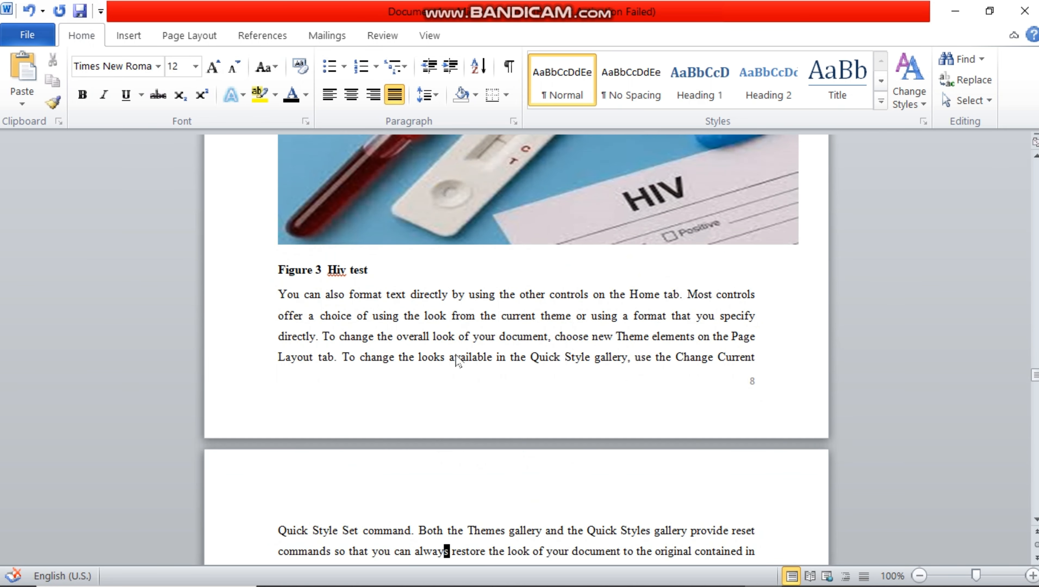
{"action": "key", "text": "Down"}
{"action": "key", "text": "Down"}
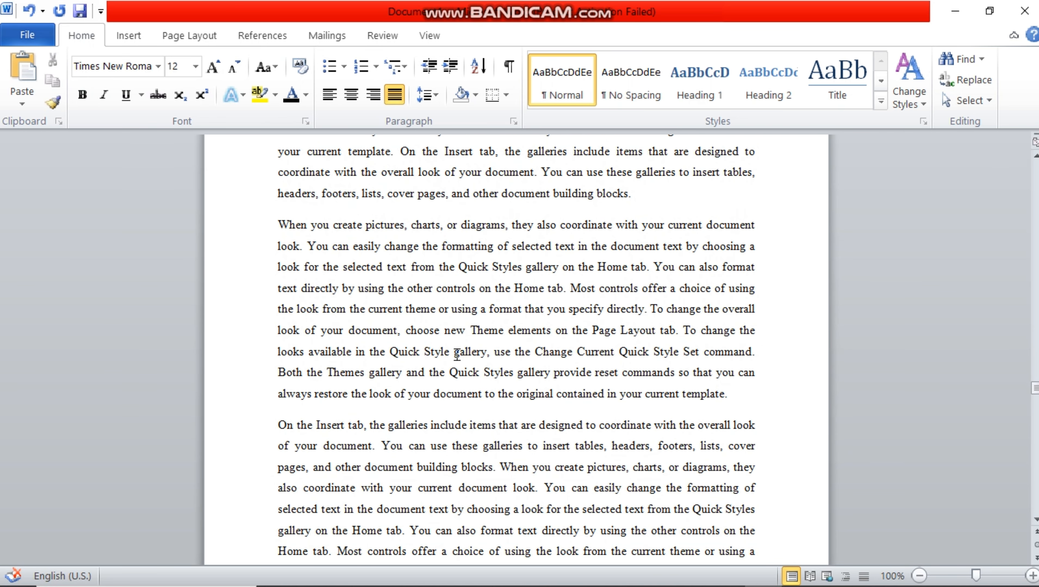
{"action": "left_click", "coordinate": [733, 394]}
{"action": "key", "text": "Return"}
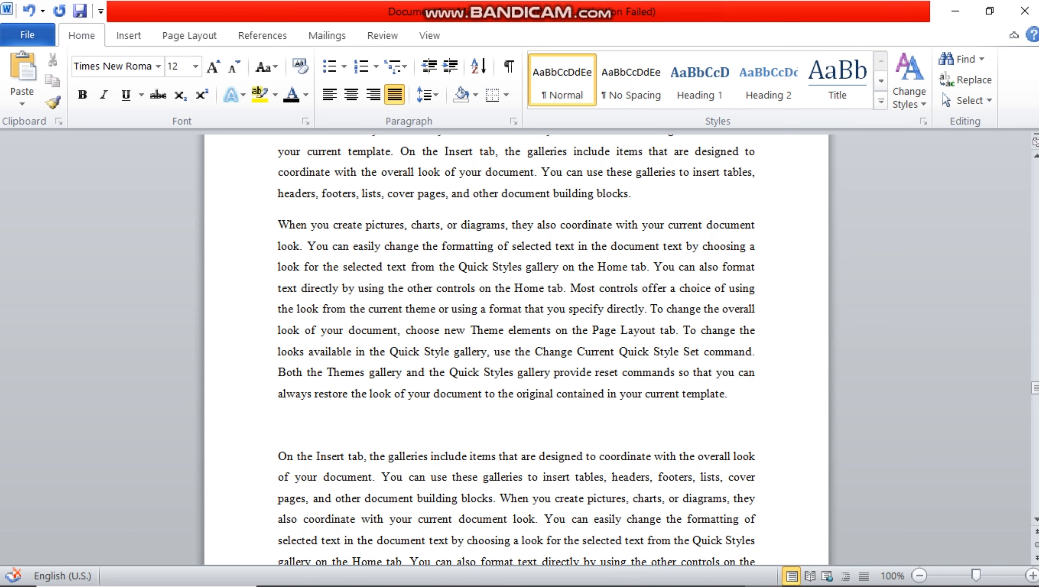
{"action": "key", "text": "Return"}
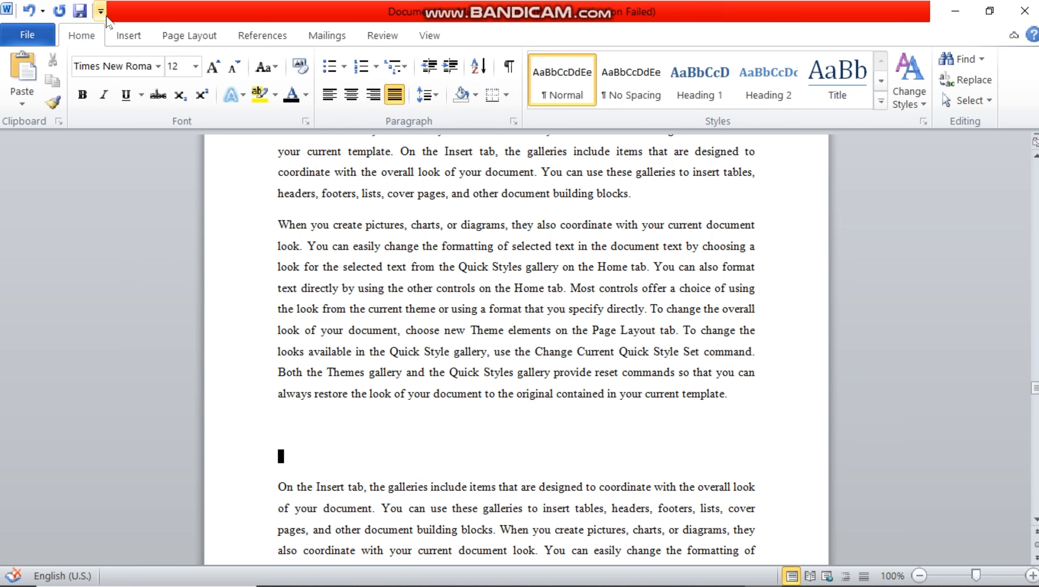
{"action": "left_click", "coordinate": [127, 36]}
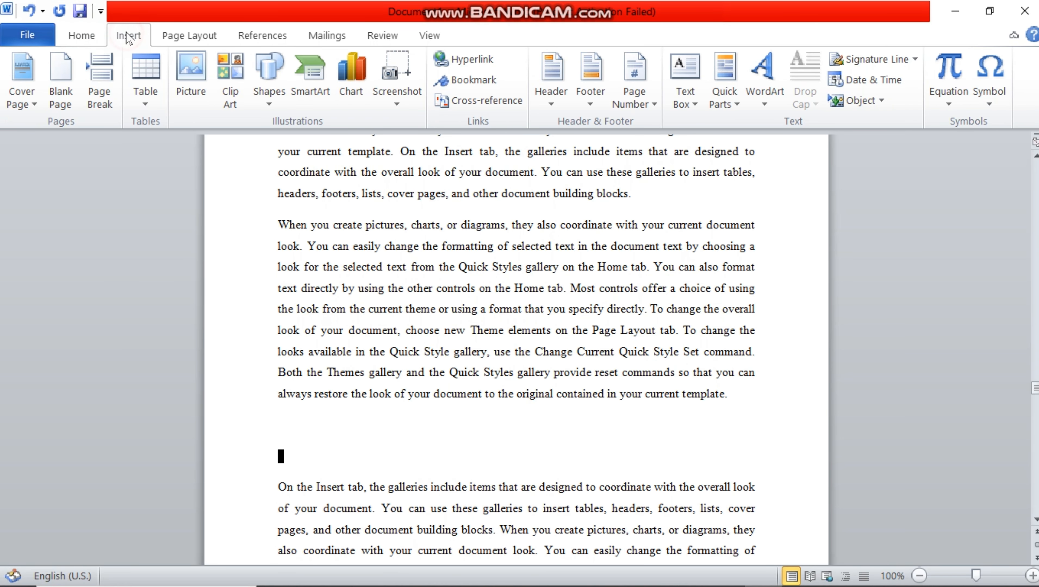
{"action": "left_click", "coordinate": [149, 102]}
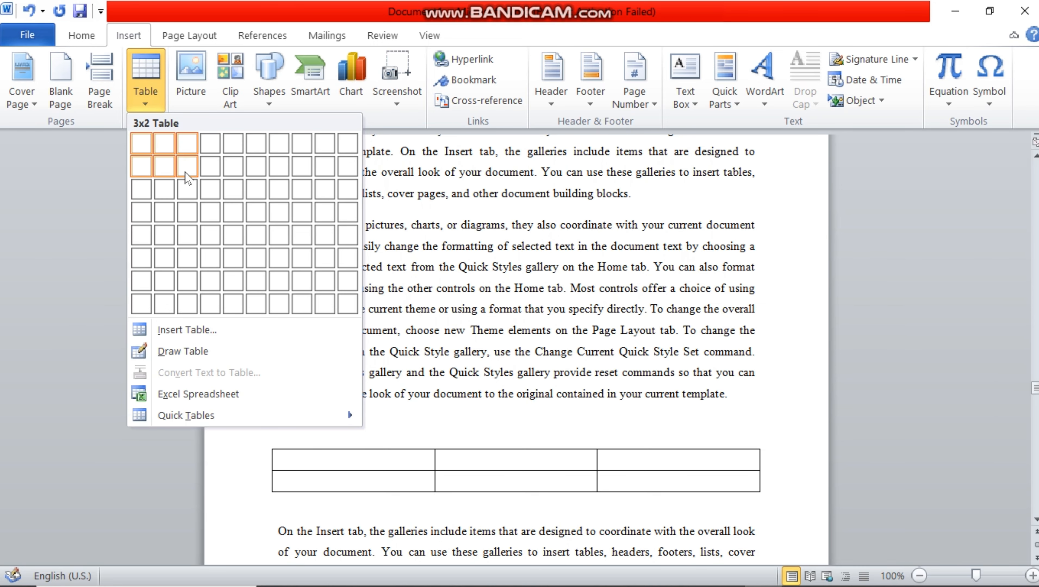
{"action": "left_click", "coordinate": [189, 190]}
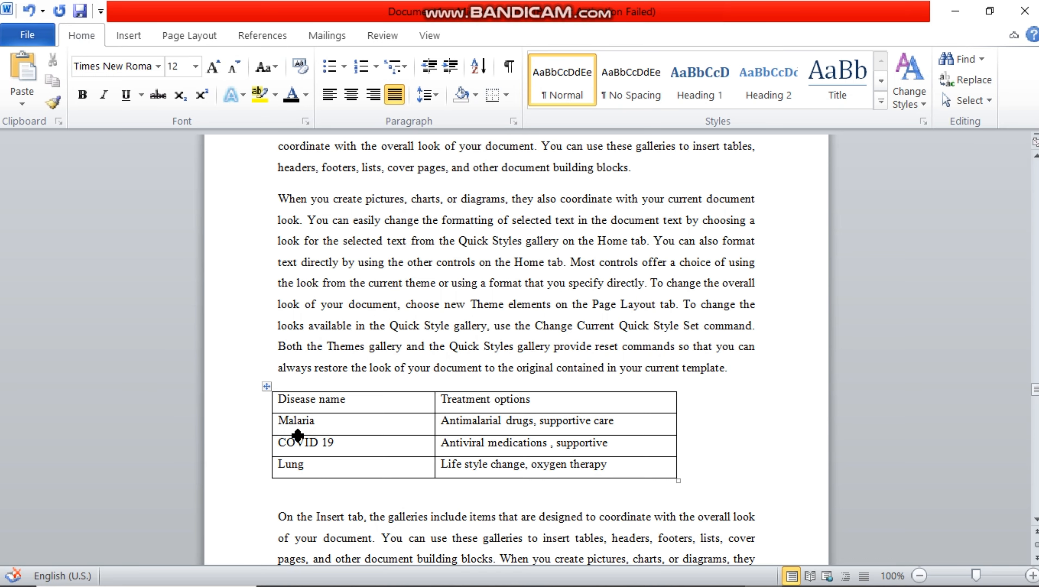
Insert the caption "Table 3 treatment of disease" above the treatment options table
{"action": "right_click", "coordinate": [267, 388]}
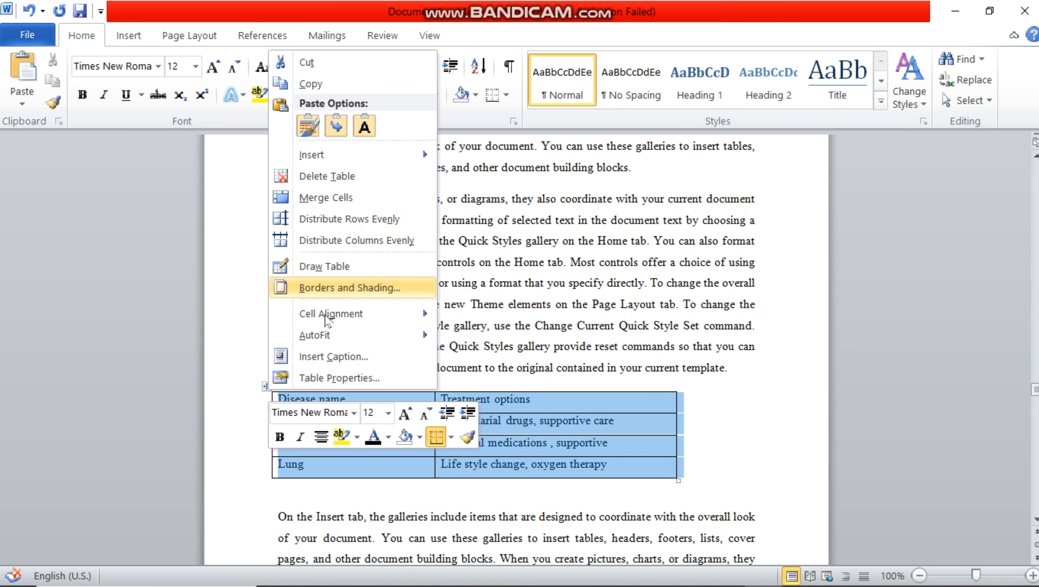
{"action": "left_click", "coordinate": [331, 356]}
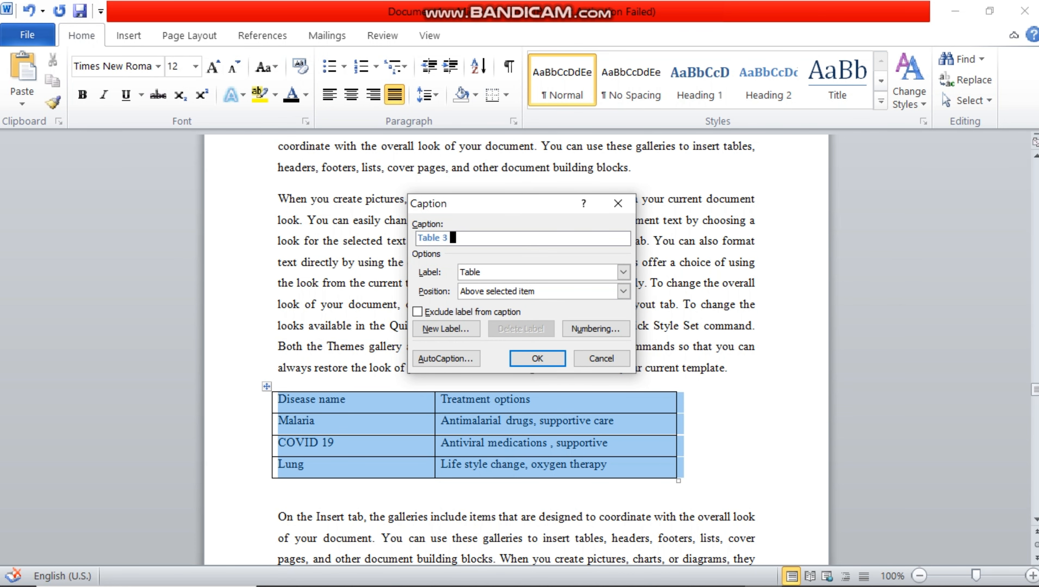
{"action": "type", "text": "treatment of disease"}
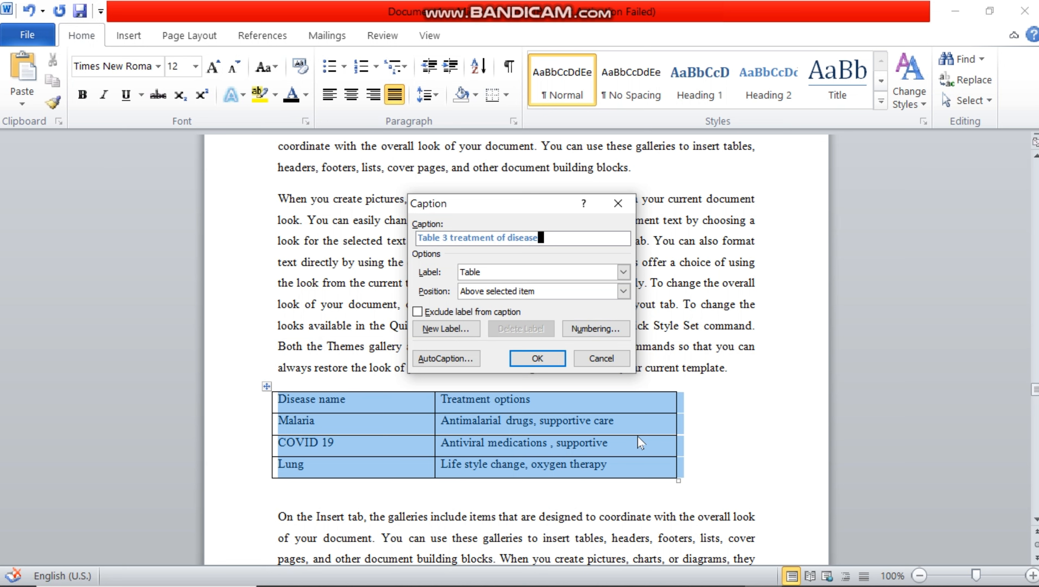
{"action": "left_click", "coordinate": [536, 358]}
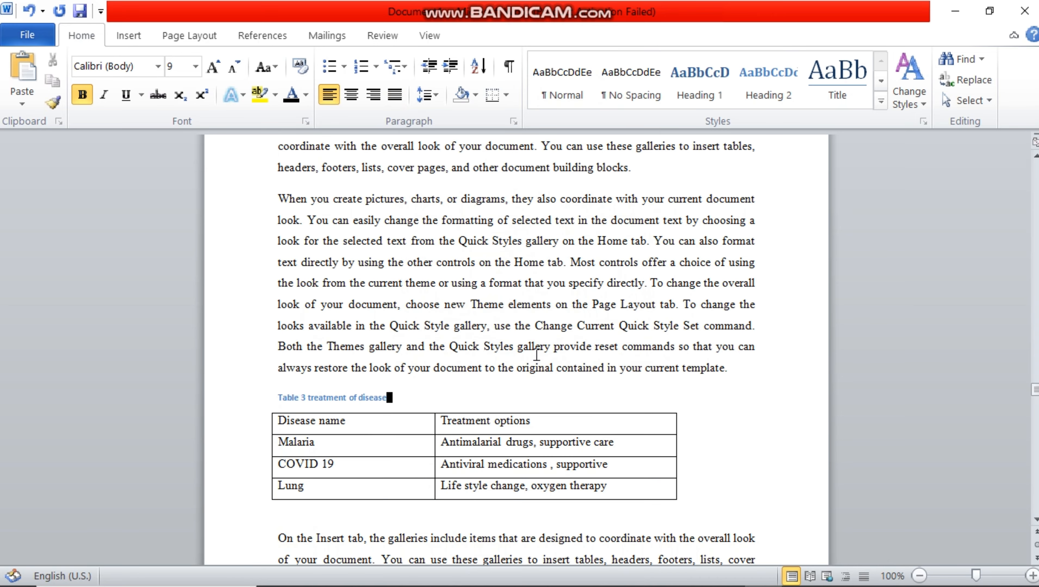
Format the "Table 3 treatment of disease" caption in Times New Roman, size 12, with black font color
{"action": "left_click", "coordinate": [391, 407]}
{"action": "left_click_drag", "start_coordinate": [389, 402], "coordinate": [268, 400]}
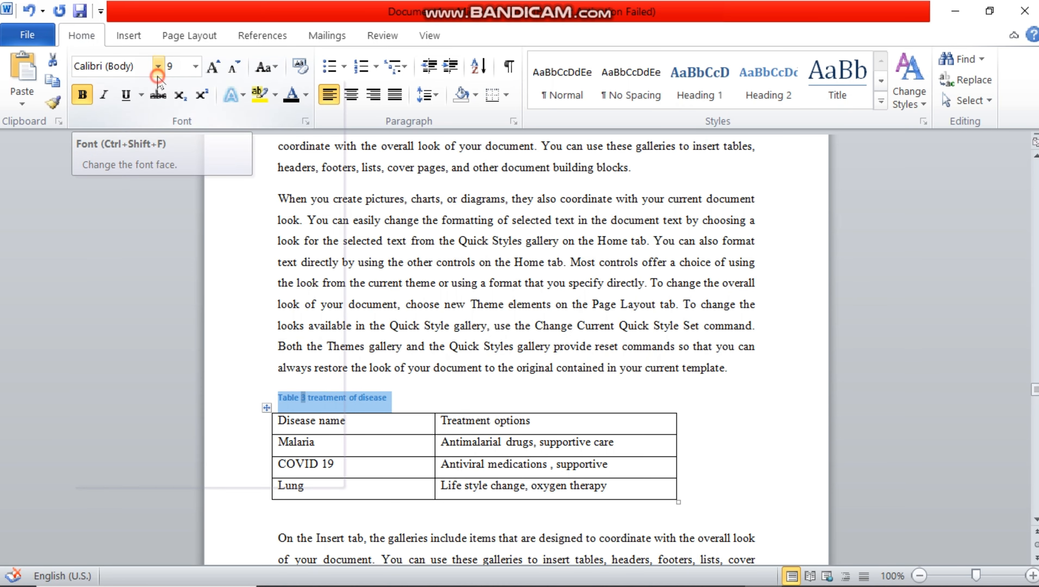
{"action": "left_click", "coordinate": [157, 67]}
{"action": "left_click", "coordinate": [144, 172]}
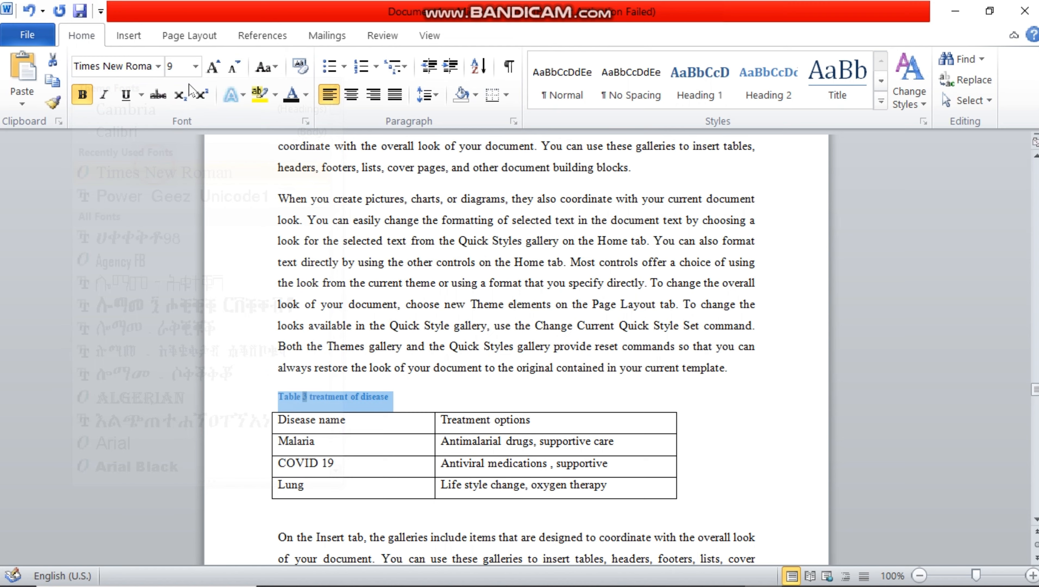
{"action": "left_click", "coordinate": [195, 67]}
{"action": "left_click", "coordinate": [181, 156]}
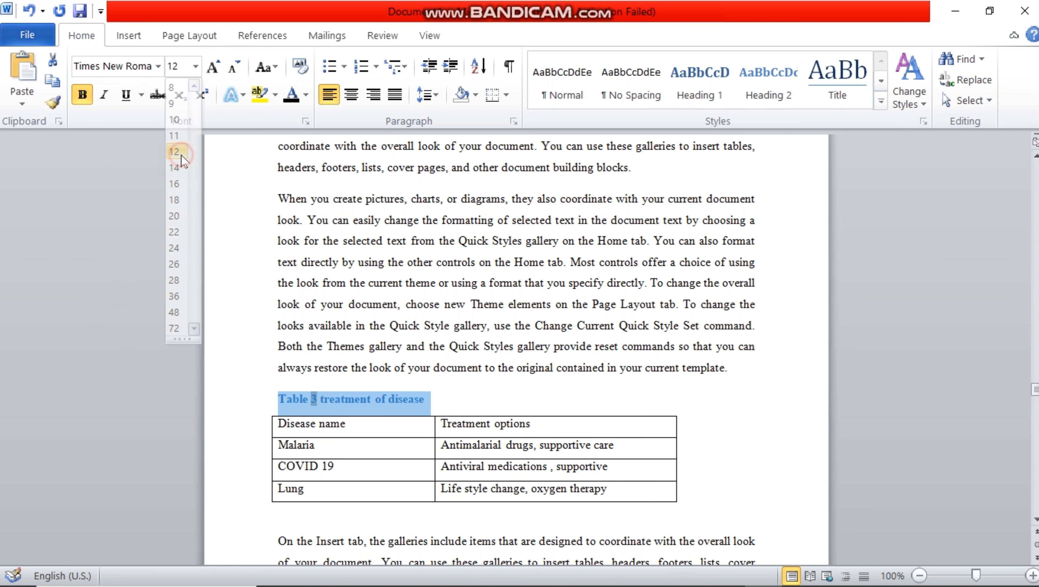
{"action": "left_click", "coordinate": [290, 101]}
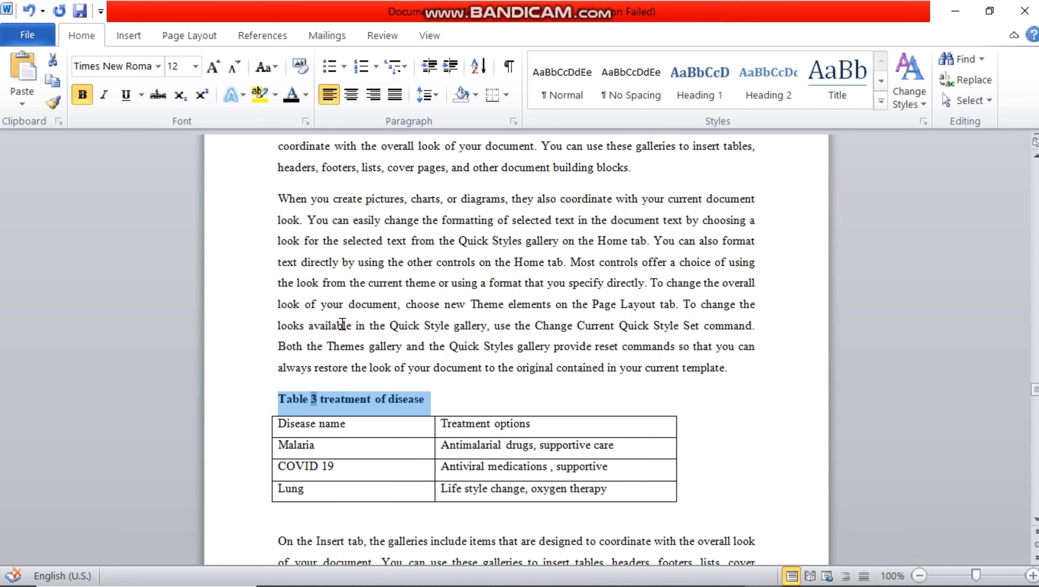
Add the heading "List of table" below the list of figures on the first page, followed by a new line
{"action": "left_click_drag", "start_coordinate": [1036, 397], "coordinate": [1035, 170]}
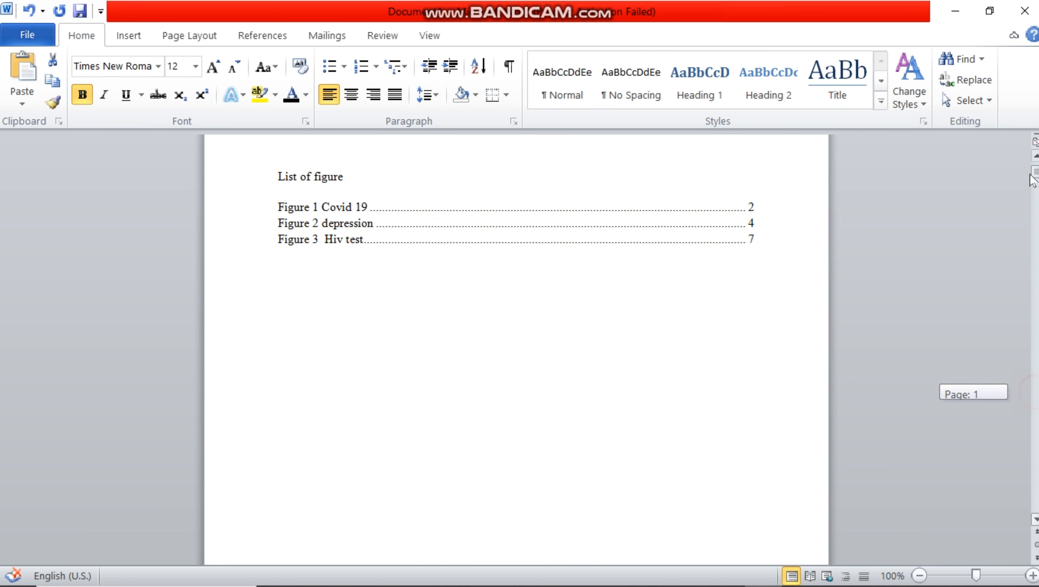
{"action": "left_click", "coordinate": [502, 372]}
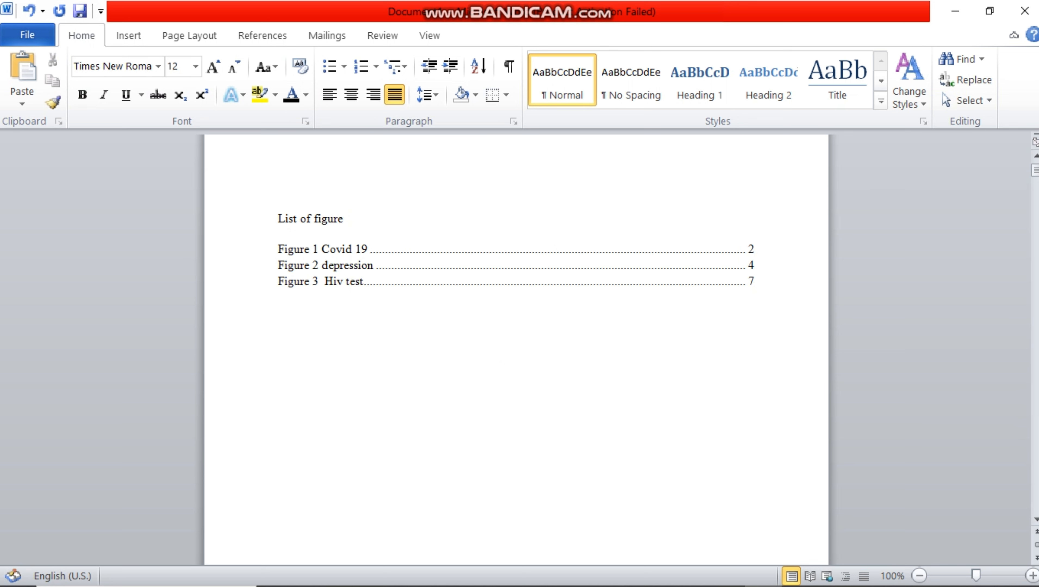
{"action": "type", "text": "List of table"}
{"action": "key", "text": "Return"}
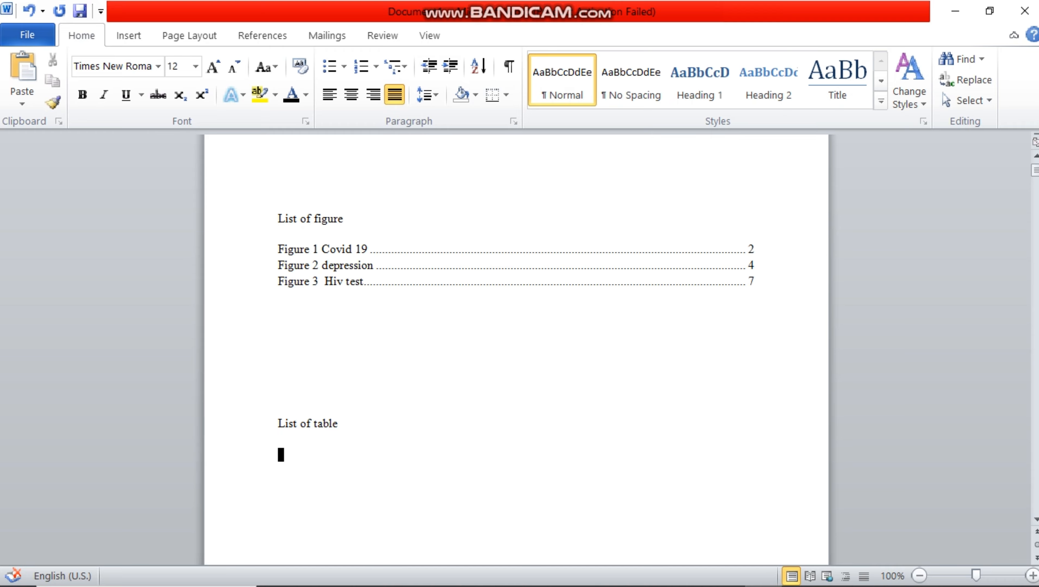
{"action": "left_click_drag", "start_coordinate": [283, 362], "coordinate": [334, 408]}
{"action": "left_click", "coordinate": [336, 436]}
{"action": "left_click", "coordinate": [360, 427]}
{"action": "key", "text": "Return"}
Insert a table of figures under the "List of table" heading, using Table as the caption label
{"action": "left_click", "coordinate": [267, 36]}
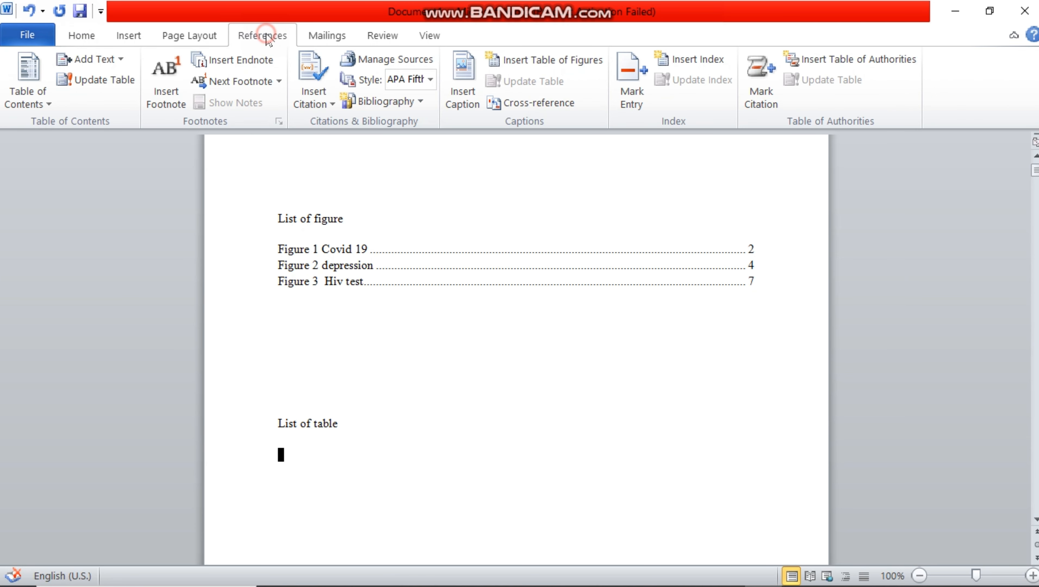
{"action": "left_click", "coordinate": [536, 65]}
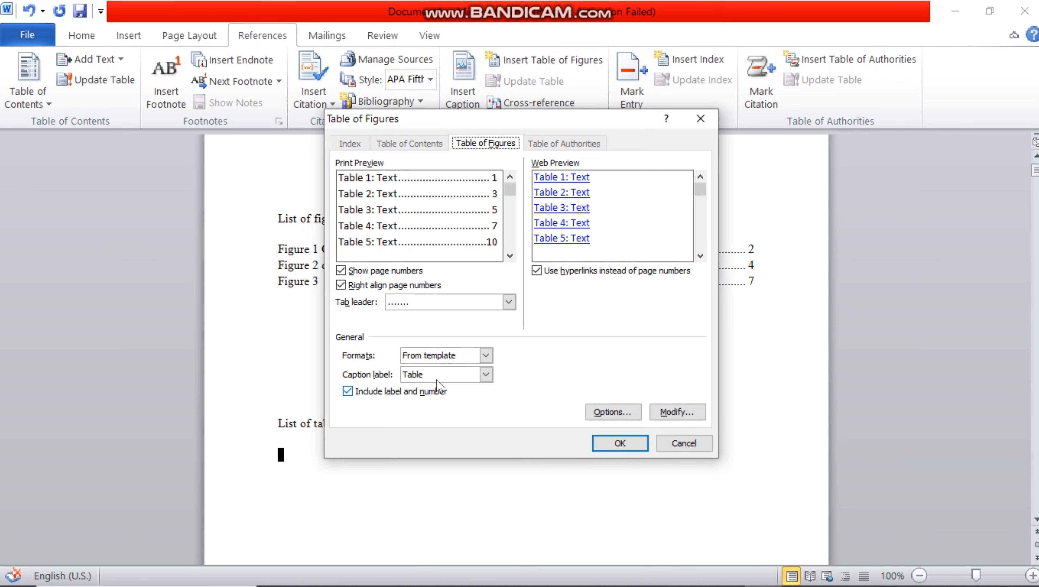
{"action": "left_click", "coordinate": [486, 374]}
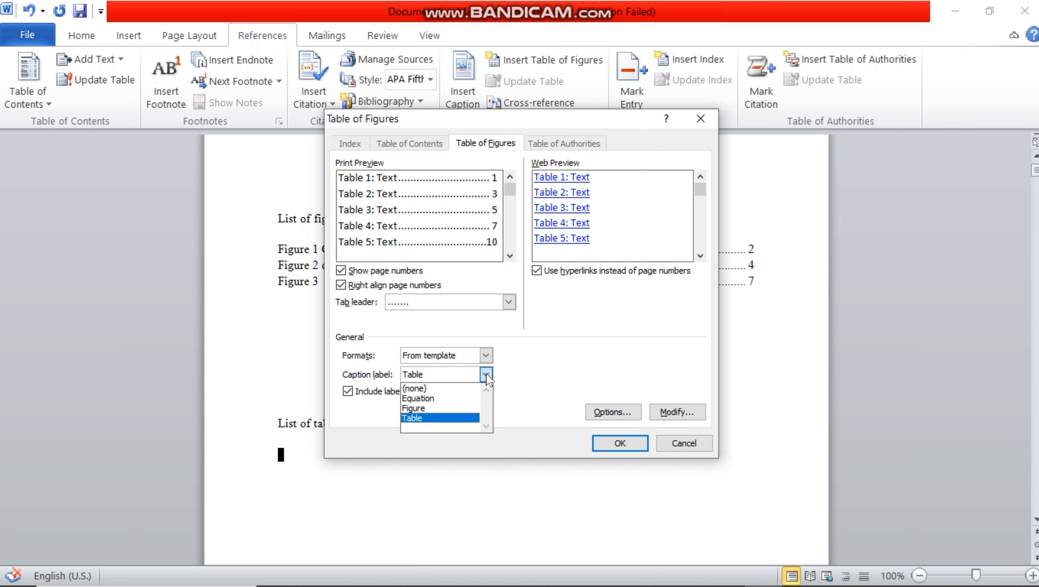
{"action": "left_click", "coordinate": [429, 420]}
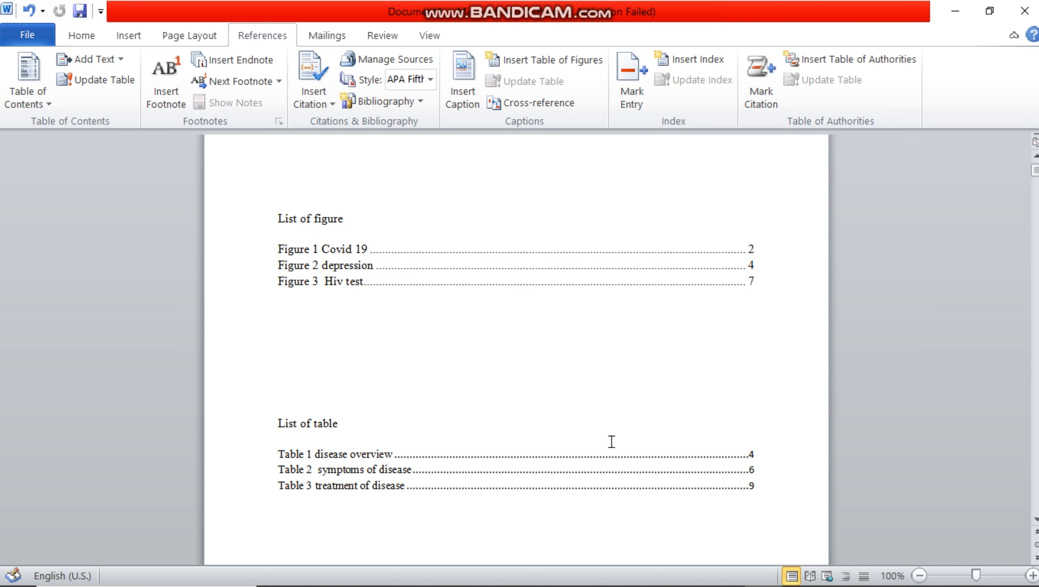
Format the entries under "List of table" in Times New Roman, size 12, and justify them
{"action": "left_click", "coordinate": [392, 495]}
{"action": "left_click_drag", "start_coordinate": [278, 461], "coordinate": [817, 511]}
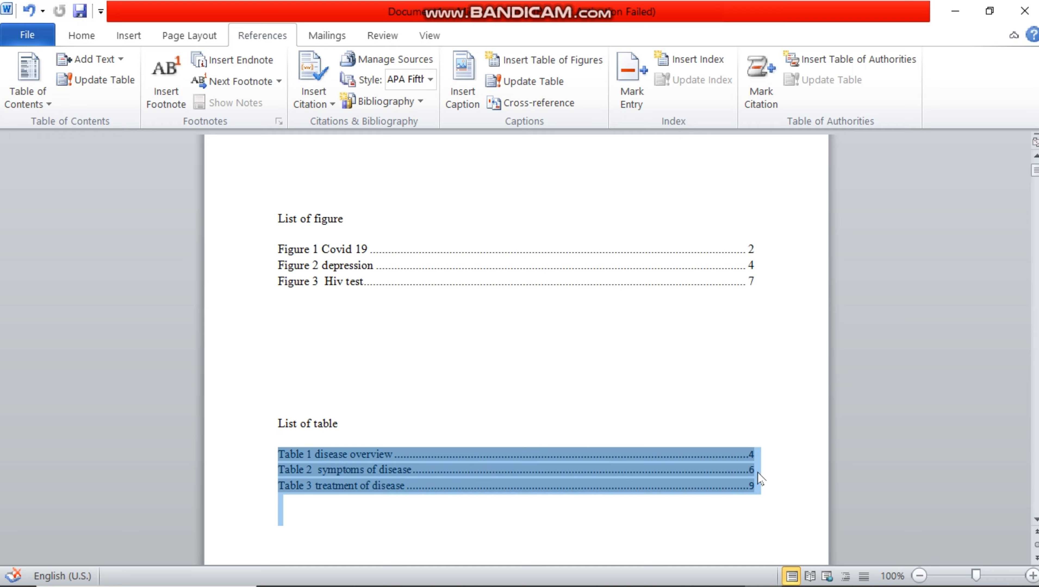
{"action": "left_click", "coordinate": [81, 35]}
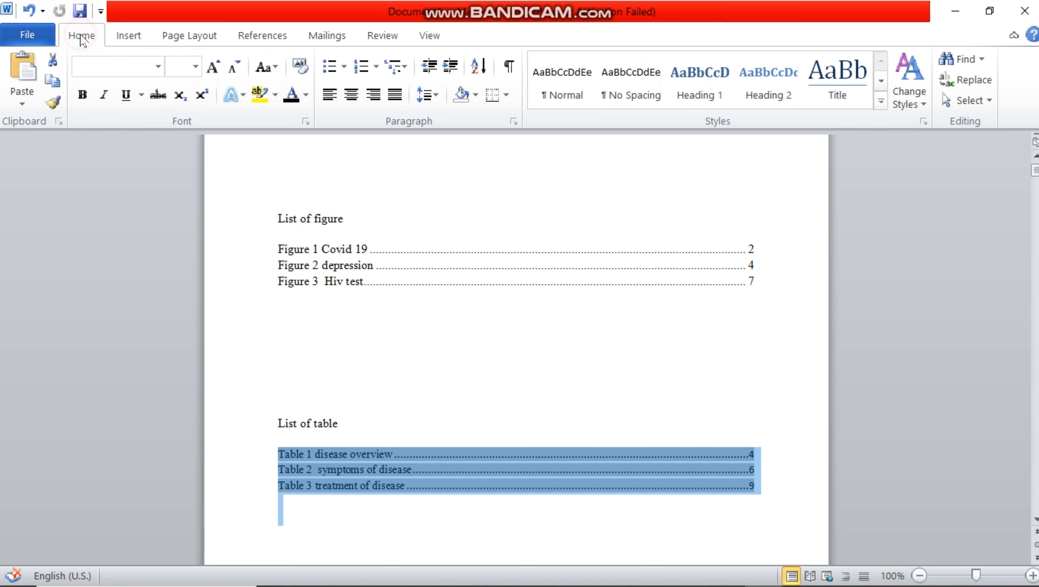
{"action": "left_click", "coordinate": [158, 67]}
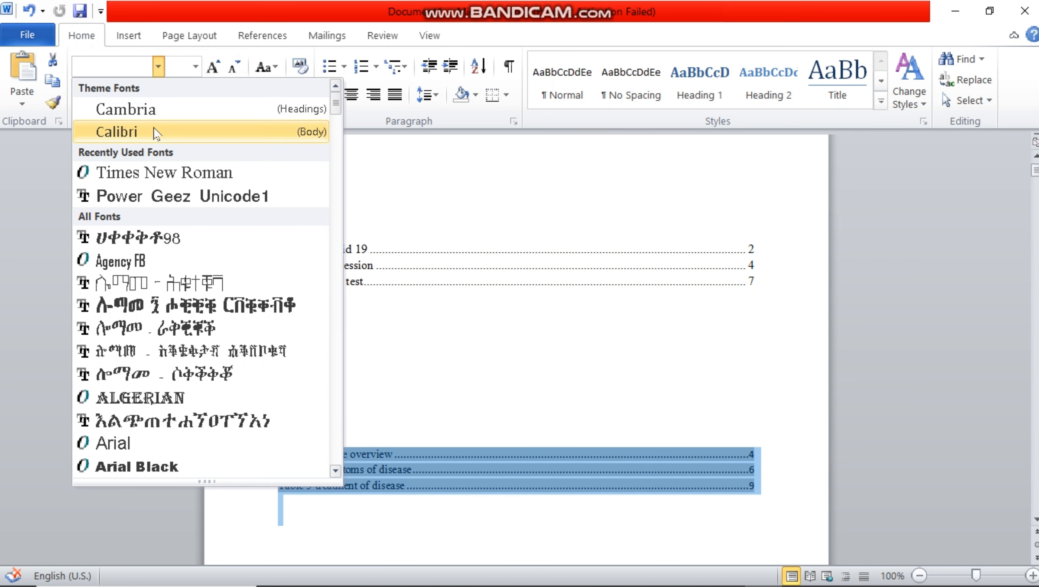
{"action": "left_click", "coordinate": [157, 173]}
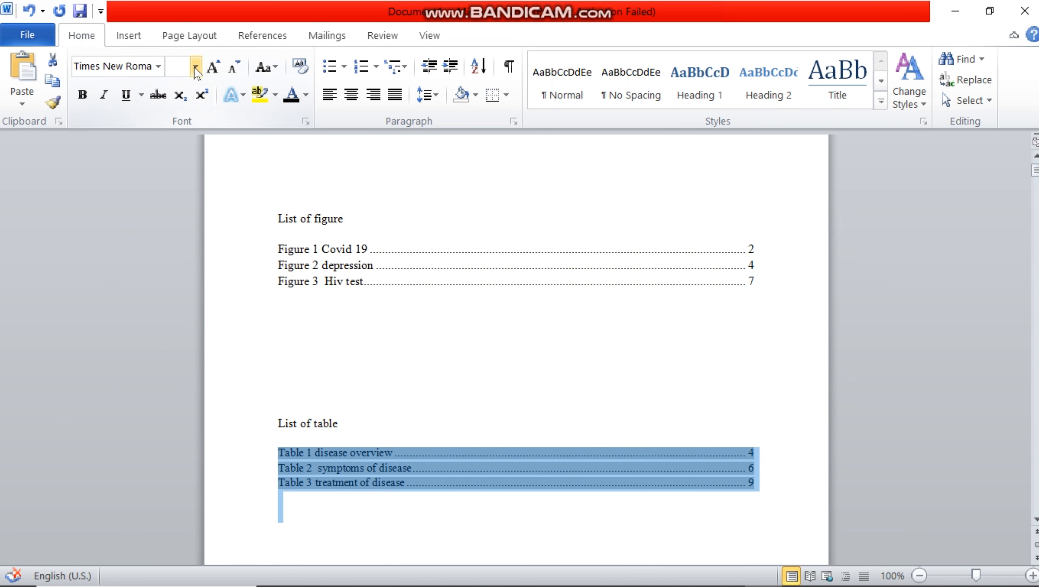
{"action": "left_click", "coordinate": [196, 66]}
{"action": "left_click", "coordinate": [174, 151]}
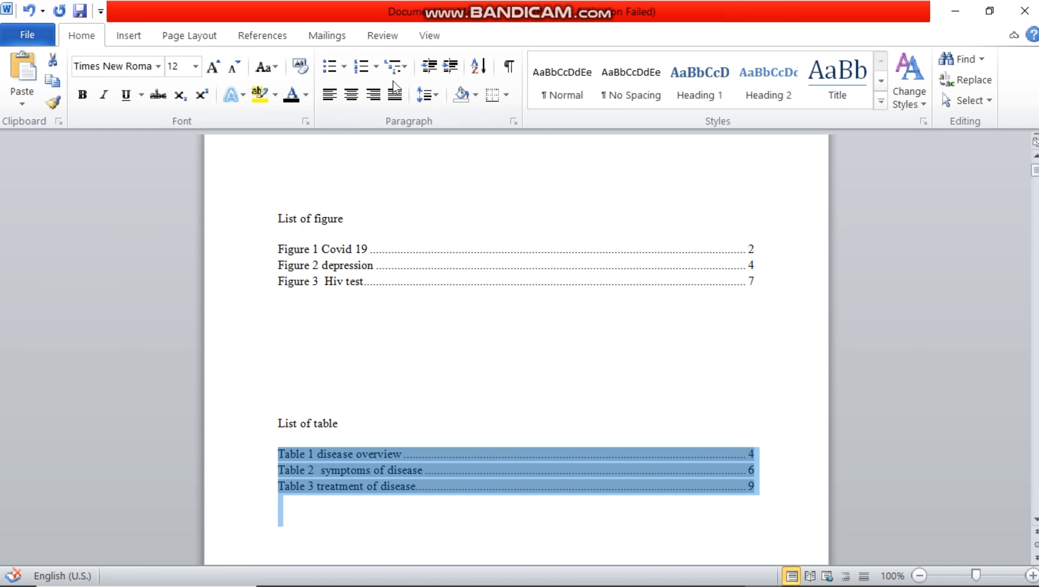
{"action": "left_click", "coordinate": [396, 100]}
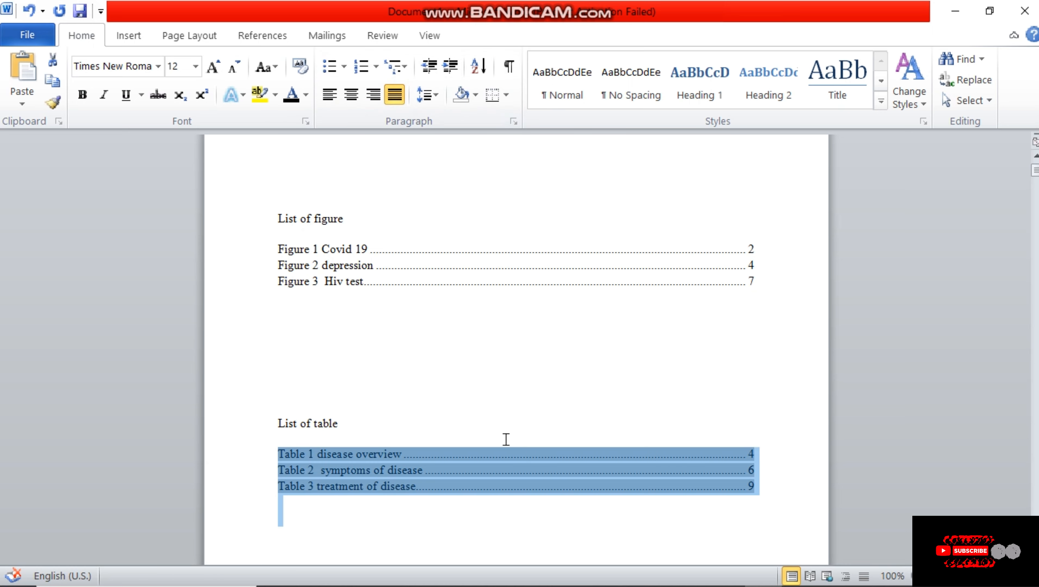
{"action": "left_click", "coordinate": [530, 381]}
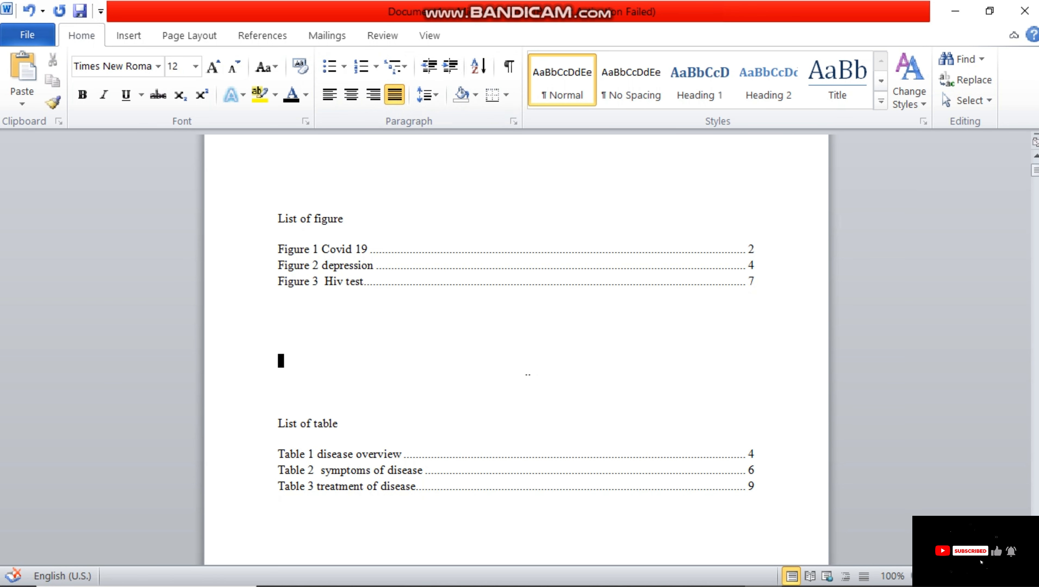